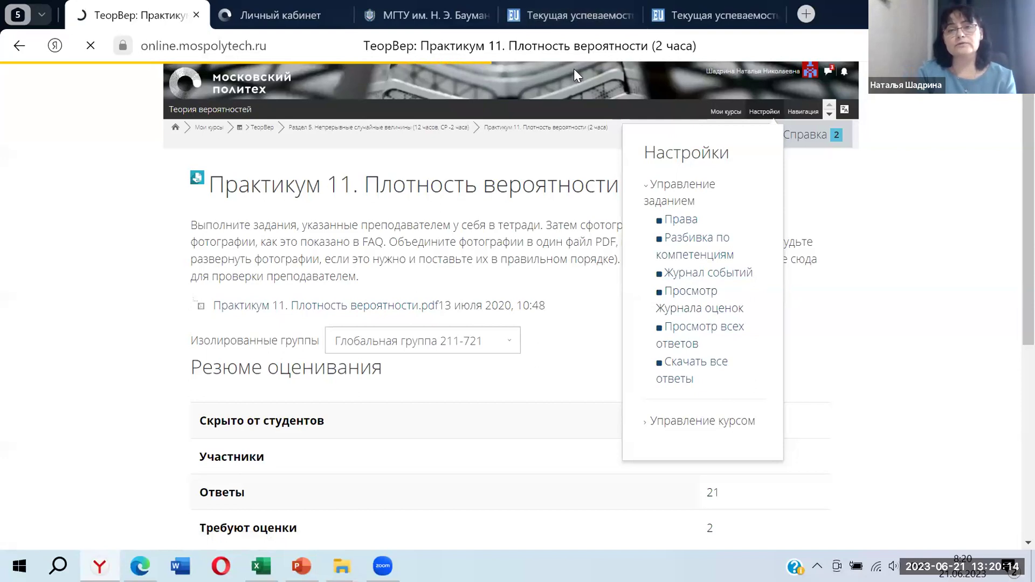
Open the electronic grade sheets section (Электронные ведомости) from Личный кабинет and sign in with the prefilled credentials
{"action": "left_click", "coordinate": [300, 21]}
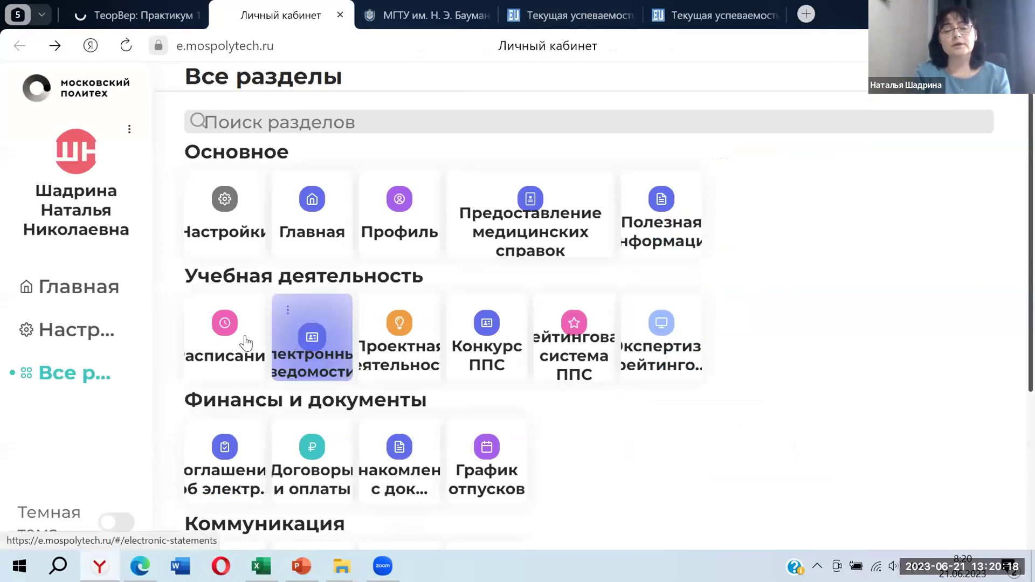
{"action": "left_click", "coordinate": [288, 311]}
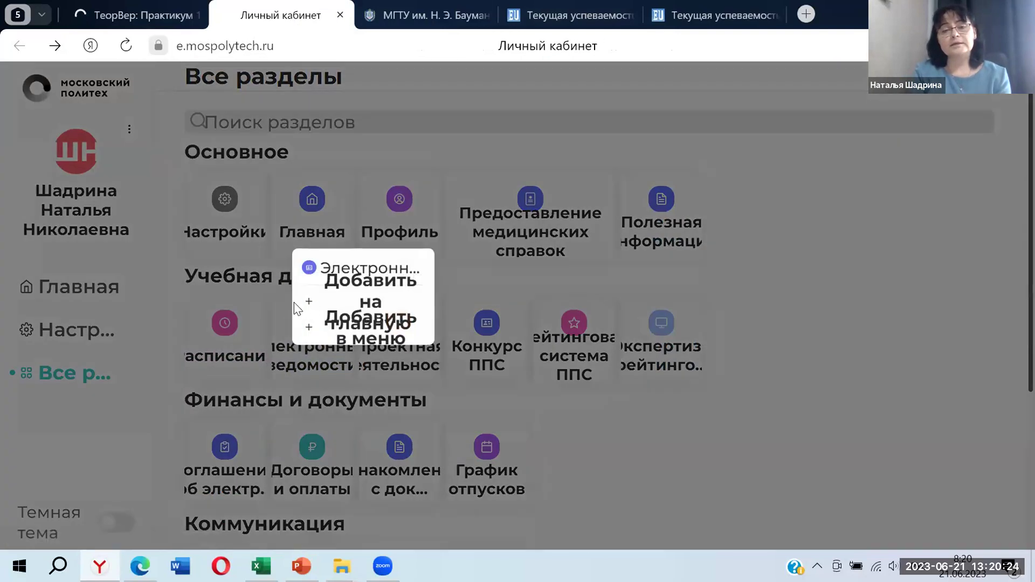
{"action": "left_click", "coordinate": [282, 325]}
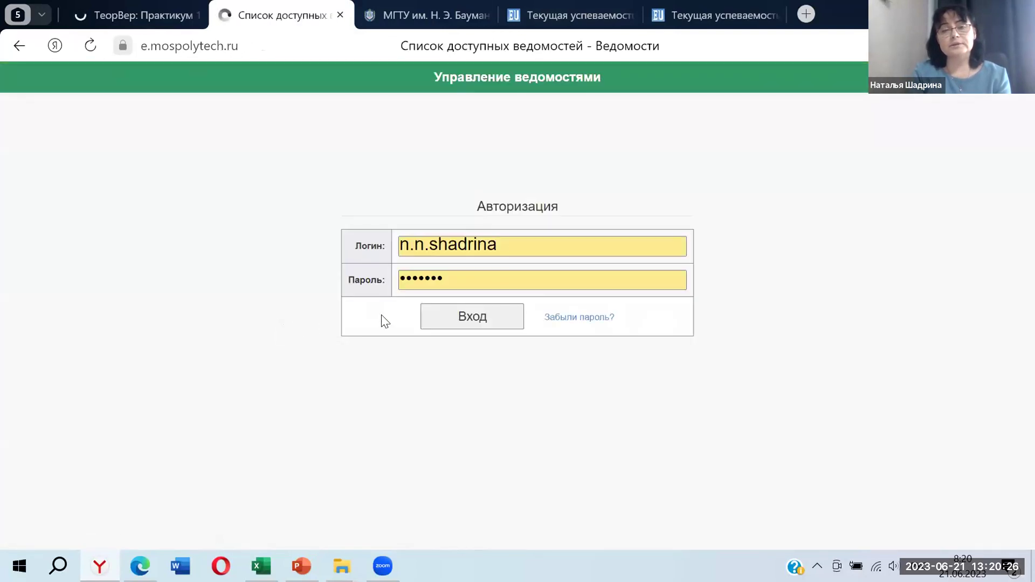
{"action": "left_click", "coordinate": [480, 318]}
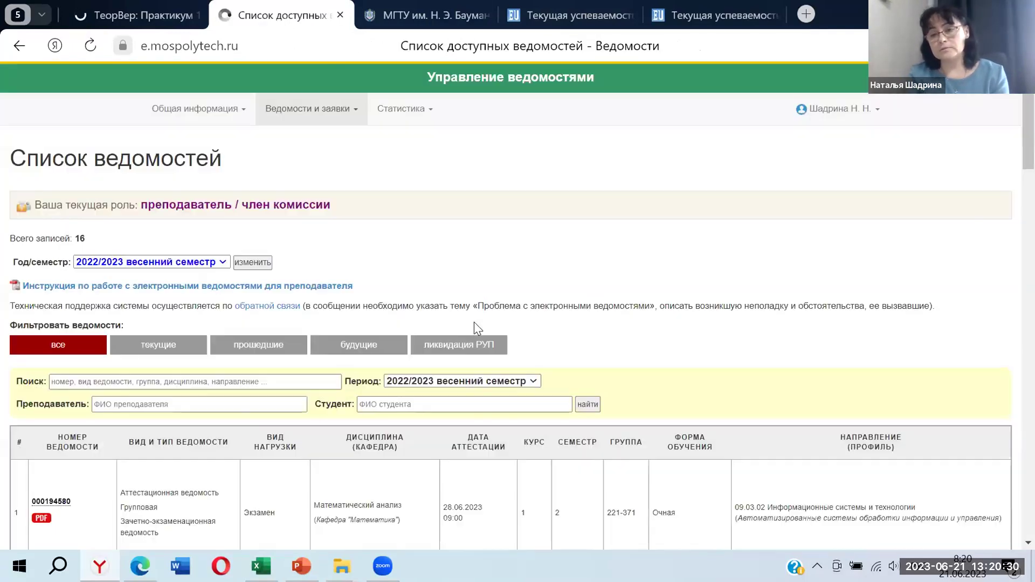
Open the Математика exam grade sheet for group 211-721 and display its students and grades (Студенты и оценки)
{"action": "scroll", "coordinate": [487, 334], "scroll_direction": "down", "scroll_amount": 2}
{"action": "scroll", "coordinate": [487, 335], "scroll_direction": "down", "scroll_amount": 5}
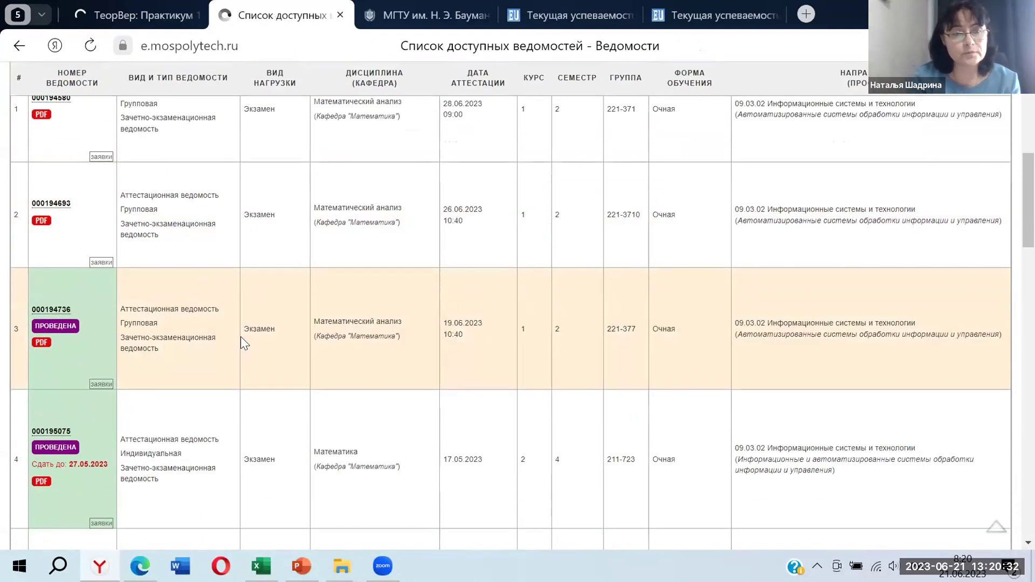
{"action": "scroll", "coordinate": [271, 311], "scroll_direction": "down", "scroll_amount": 4}
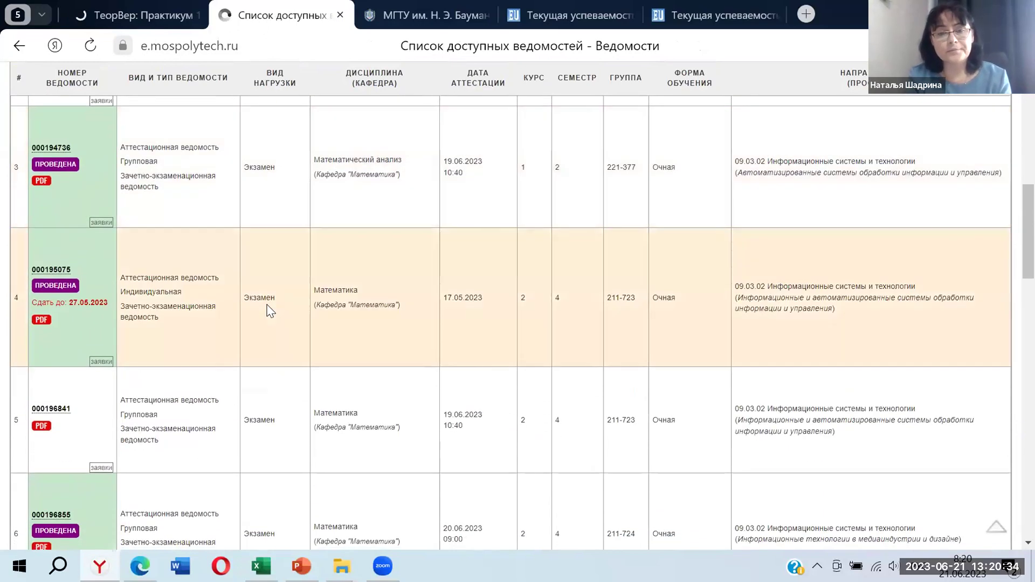
{"action": "scroll", "coordinate": [447, 467], "scroll_direction": "down", "scroll_amount": 4}
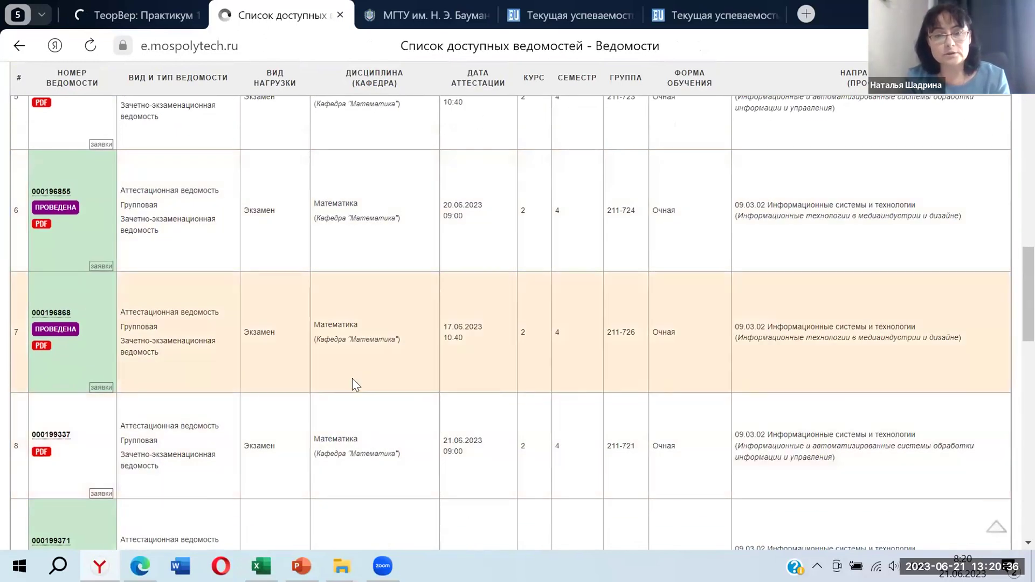
{"action": "left_click", "coordinate": [63, 434]}
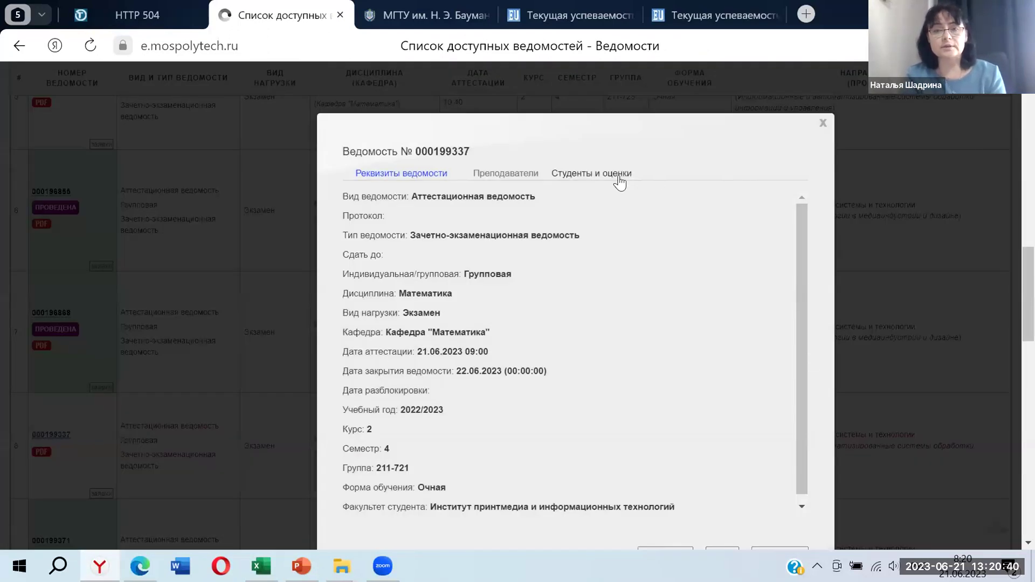
{"action": "left_click", "coordinate": [605, 175]}
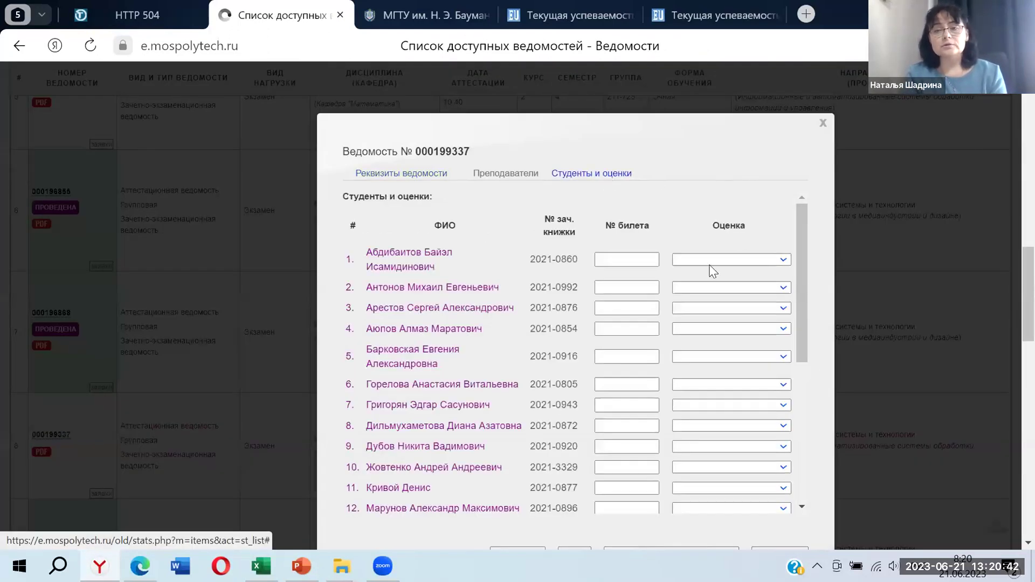
Examine the grade options for the first student and review the student list of the 211-721 grade sheet
{"action": "left_click", "coordinate": [783, 261]}
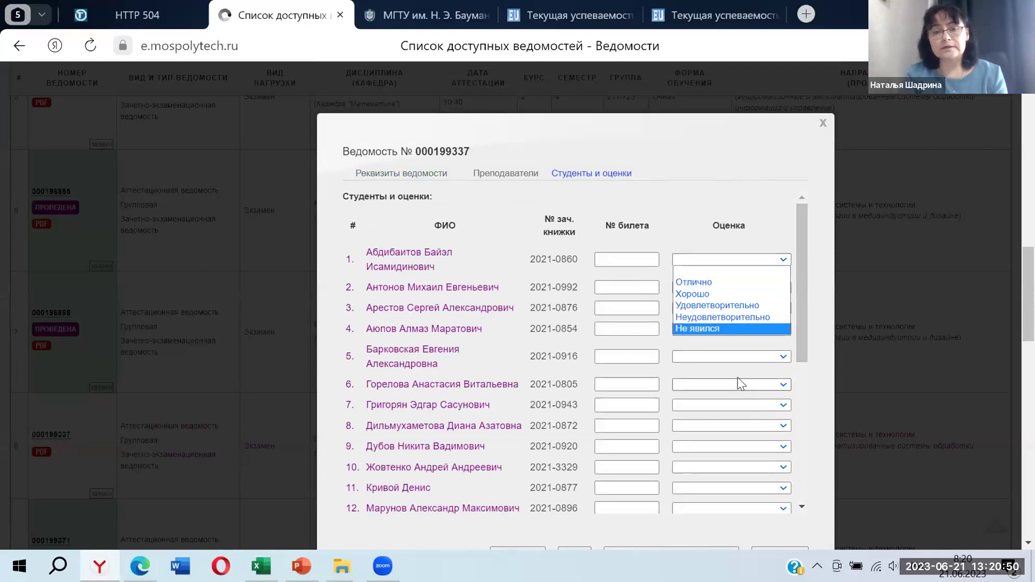
{"action": "scroll", "coordinate": [738, 383], "scroll_direction": "up", "scroll_amount": 2}
{"action": "scroll", "coordinate": [741, 383], "scroll_direction": "down", "scroll_amount": 2}
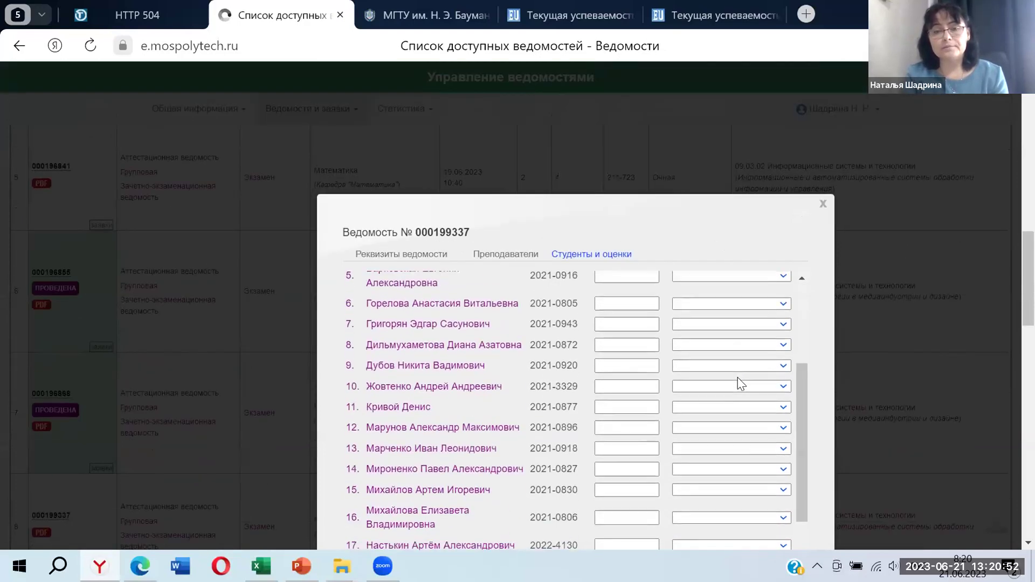
{"action": "scroll", "coordinate": [740, 379], "scroll_direction": "down", "scroll_amount": 5}
{"action": "scroll", "coordinate": [734, 371], "scroll_direction": "up", "scroll_amount": 4}
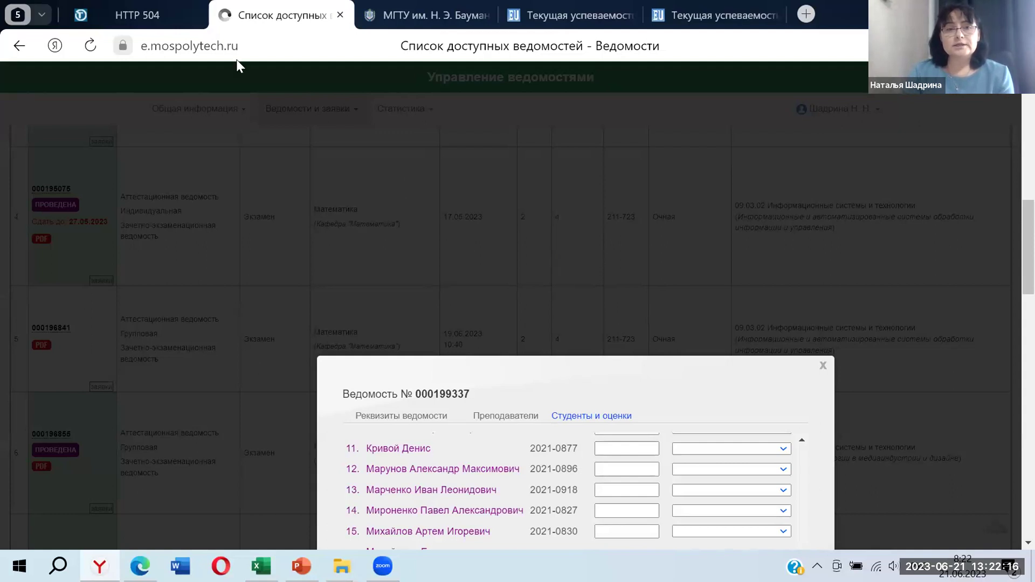
{"action": "scroll", "coordinate": [518, 278], "scroll_direction": "down", "scroll_amount": 4}
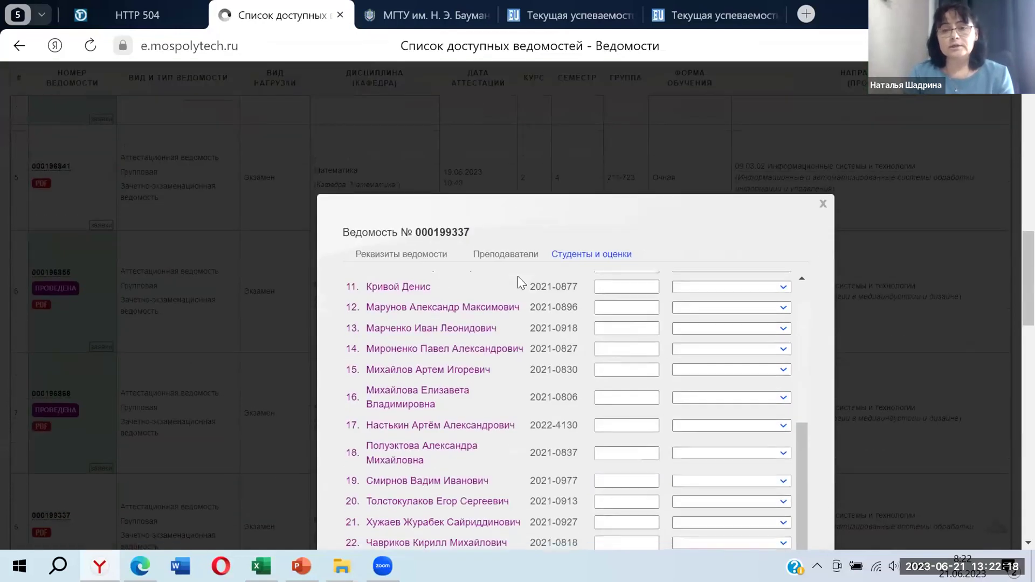
{"action": "scroll", "coordinate": [518, 276], "scroll_direction": "up", "scroll_amount": 4}
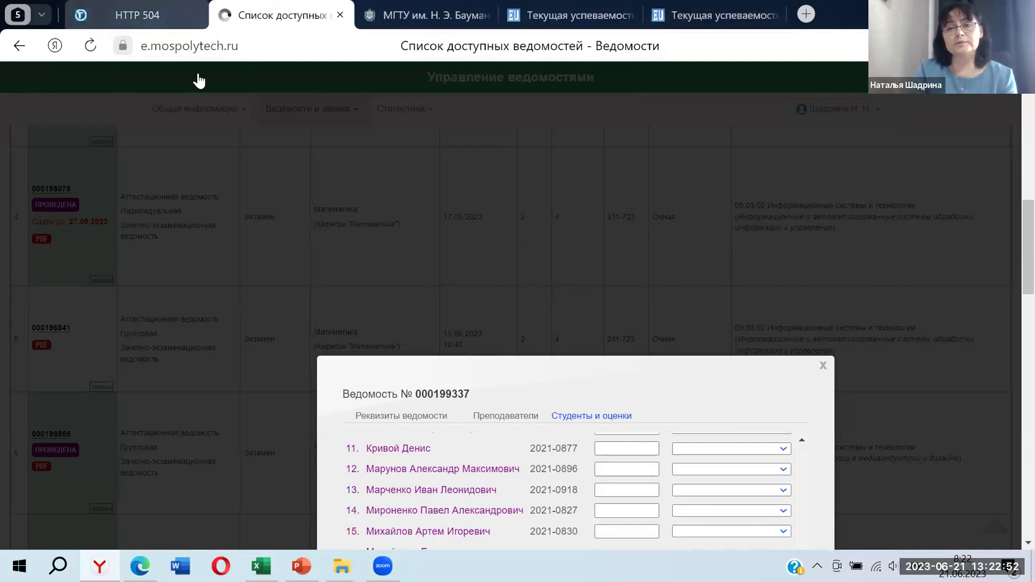
{"action": "scroll", "coordinate": [575, 246], "scroll_direction": "up", "scroll_amount": 6}
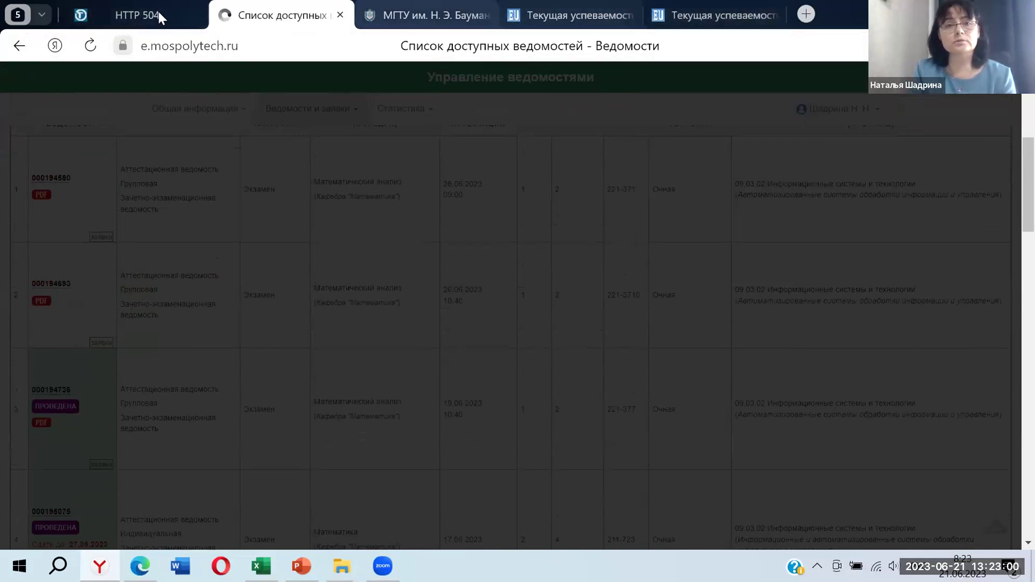
Try to reach the СДО Мосполитех site by reloading its page and by opening it in a new tab
{"action": "left_click", "coordinate": [105, 19]}
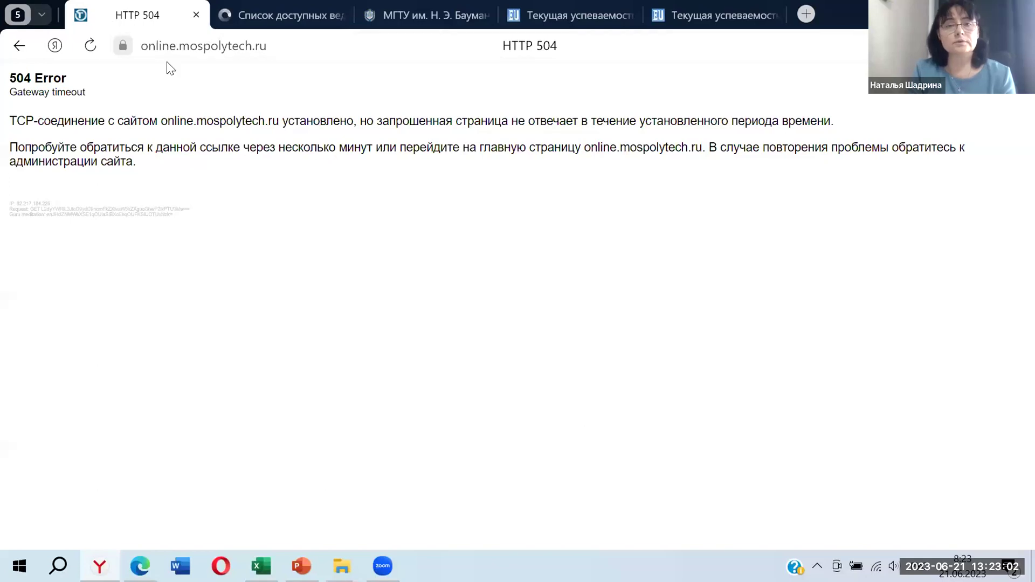
{"action": "left_click", "coordinate": [89, 41]}
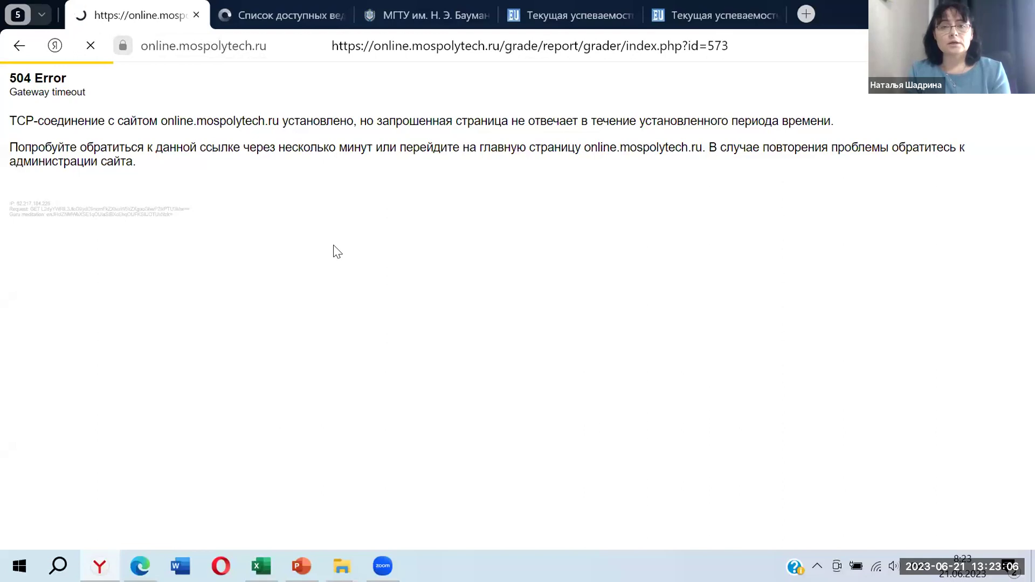
{"action": "left_click", "coordinate": [196, 14]}
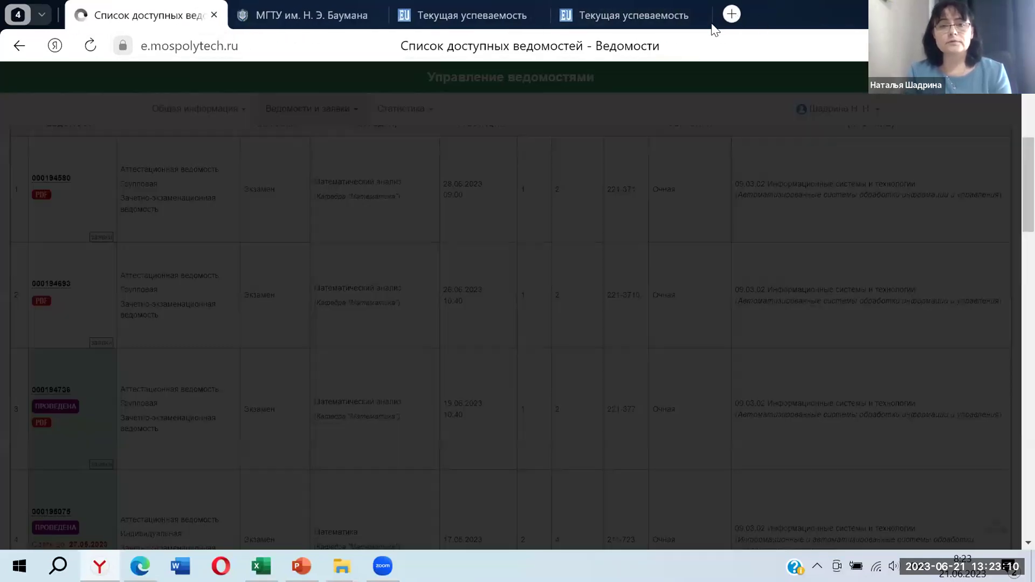
{"action": "left_click", "coordinate": [444, 54]}
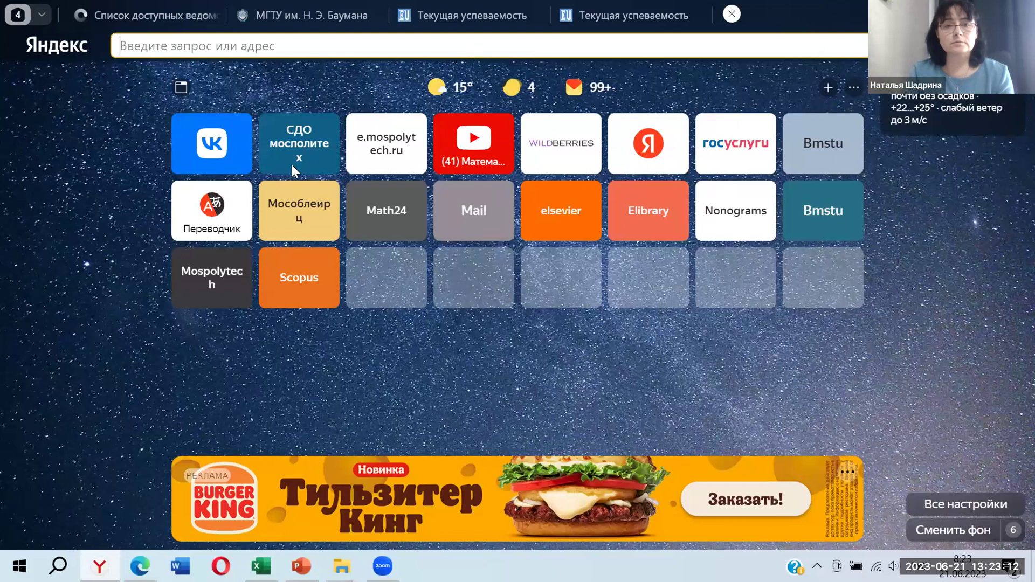
{"action": "left_click", "coordinate": [295, 167]}
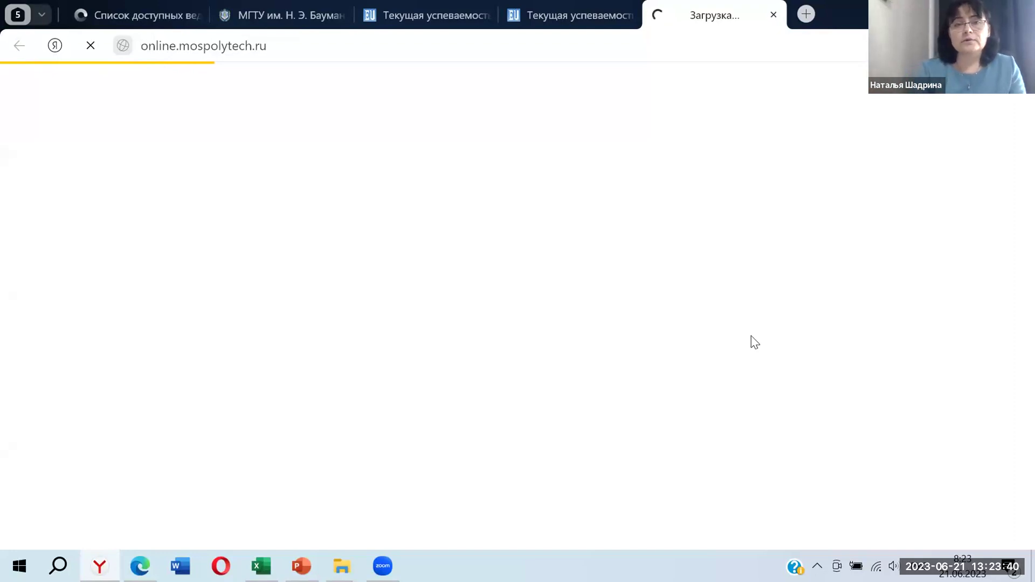
{"action": "left_click", "coordinate": [774, 18]}
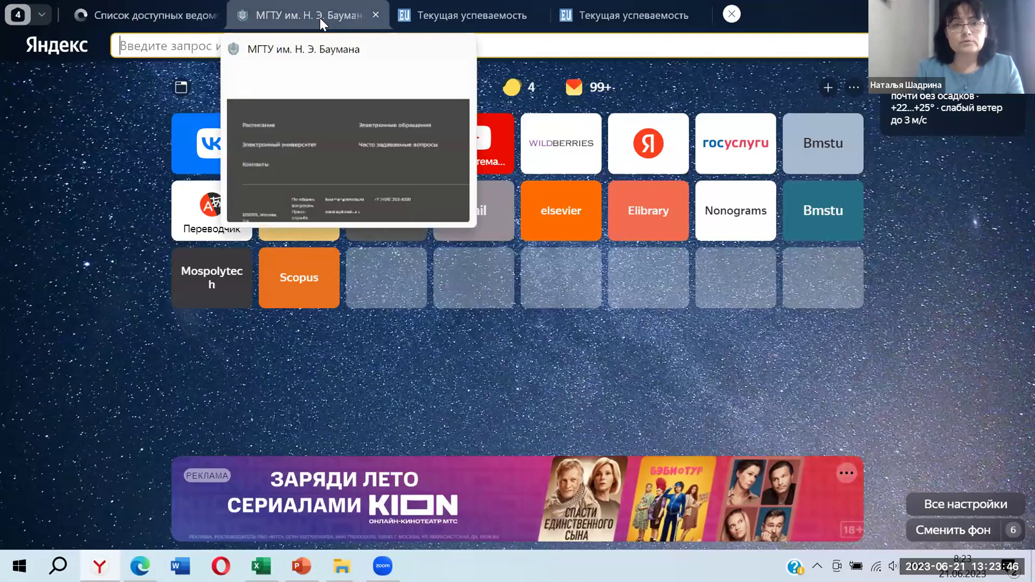
Switch past the МГТУ им. Н. Э. Баумана site to the Текущая успеваемость page for group ИУ5-43Б
{"action": "left_click", "coordinate": [319, 18]}
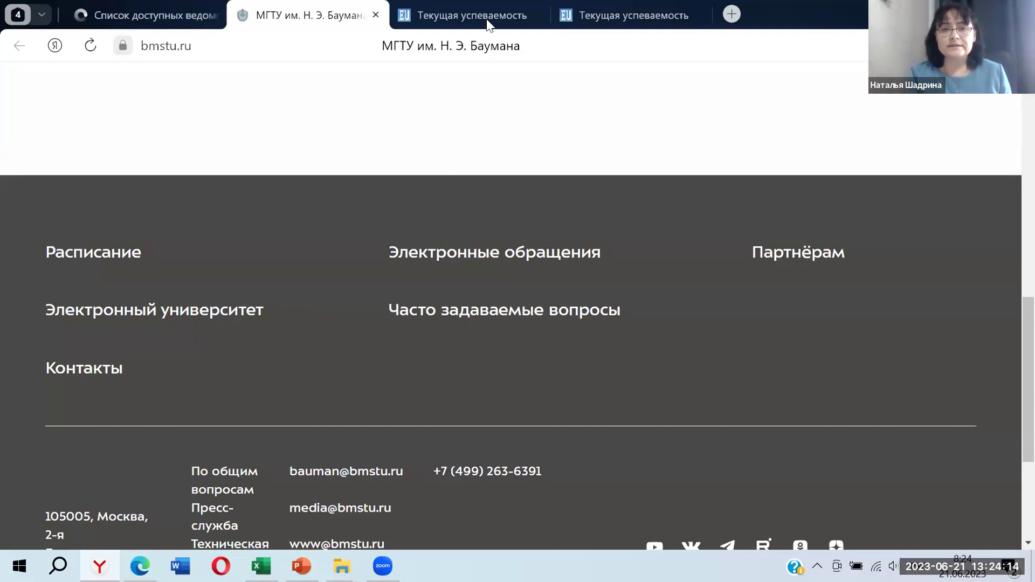
{"action": "mouse_move", "coordinate": [487, 21]}
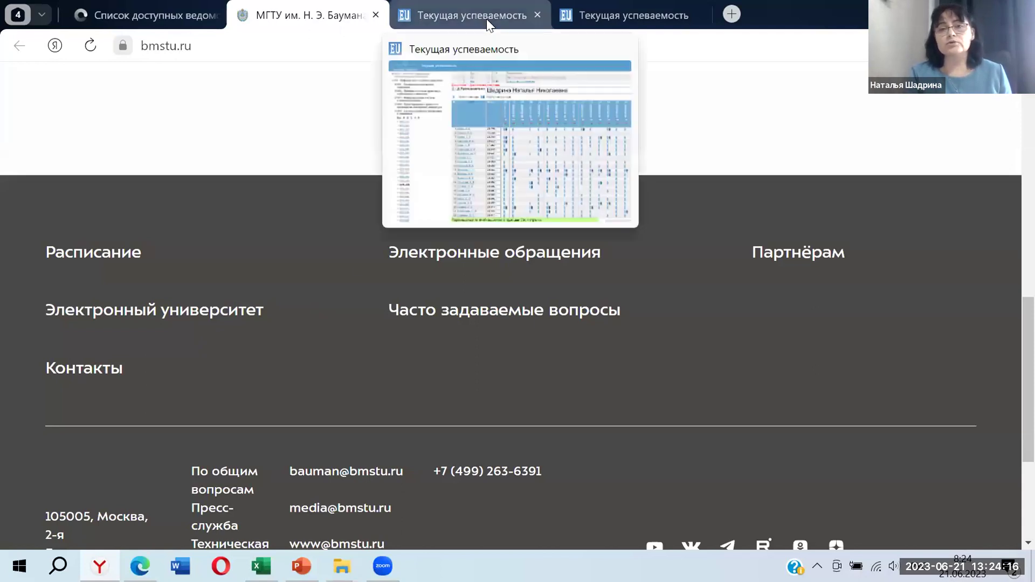
{"action": "left_click", "coordinate": [487, 22]}
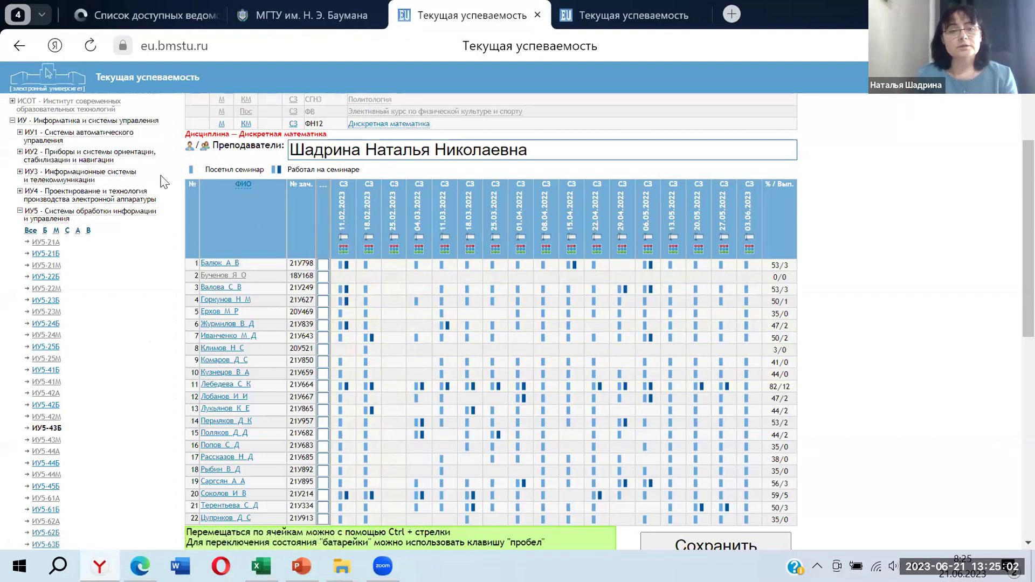
Examine the faculty and group tree, the course list and the ИУ5-43Б seminar attendance table for Дискретная математика
{"action": "scroll", "coordinate": [79, 260], "scroll_direction": "up", "scroll_amount": 3}
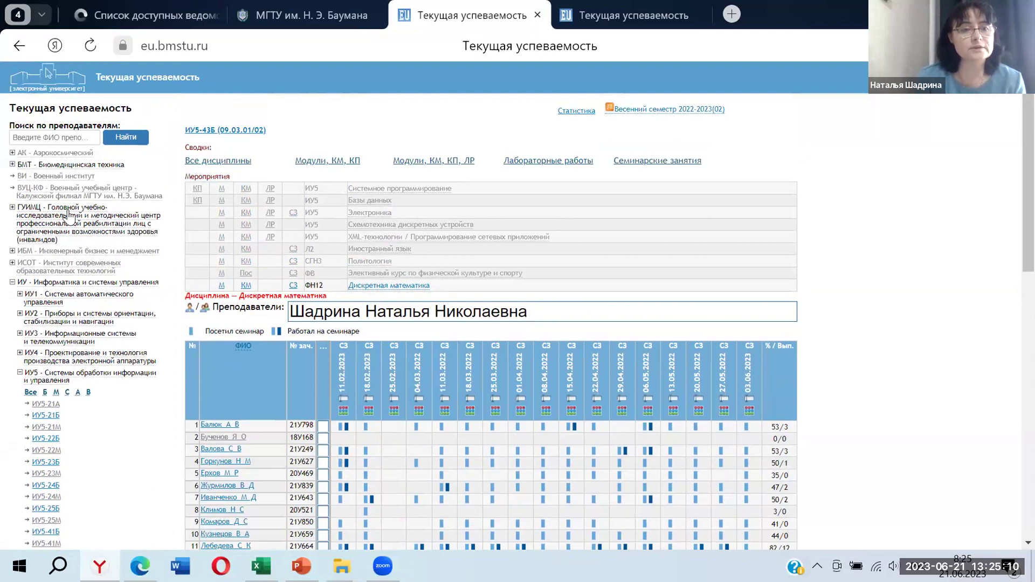
{"action": "scroll", "coordinate": [64, 248], "scroll_direction": "down", "scroll_amount": 2}
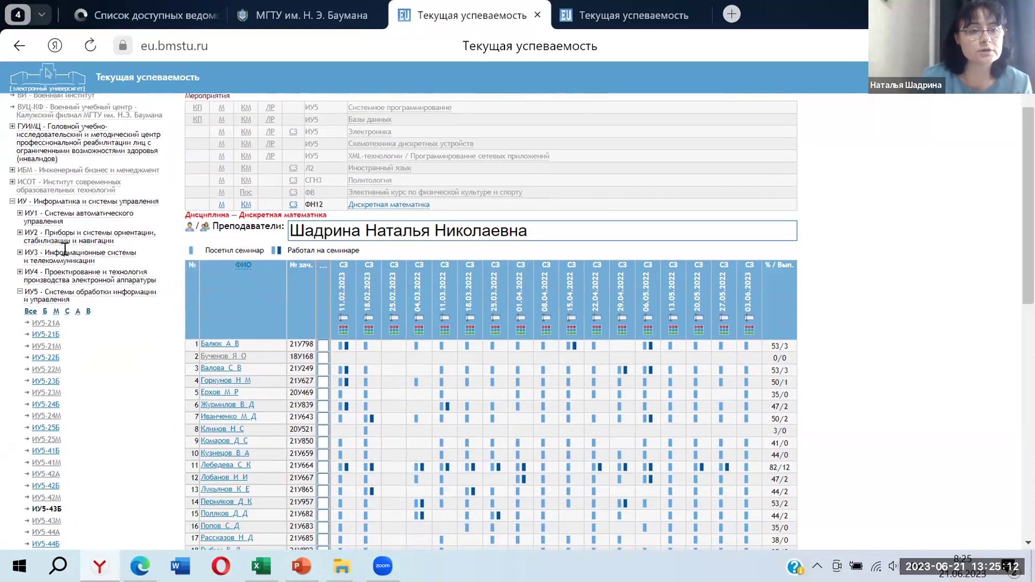
{"action": "scroll", "coordinate": [54, 226], "scroll_direction": "up", "scroll_amount": 2}
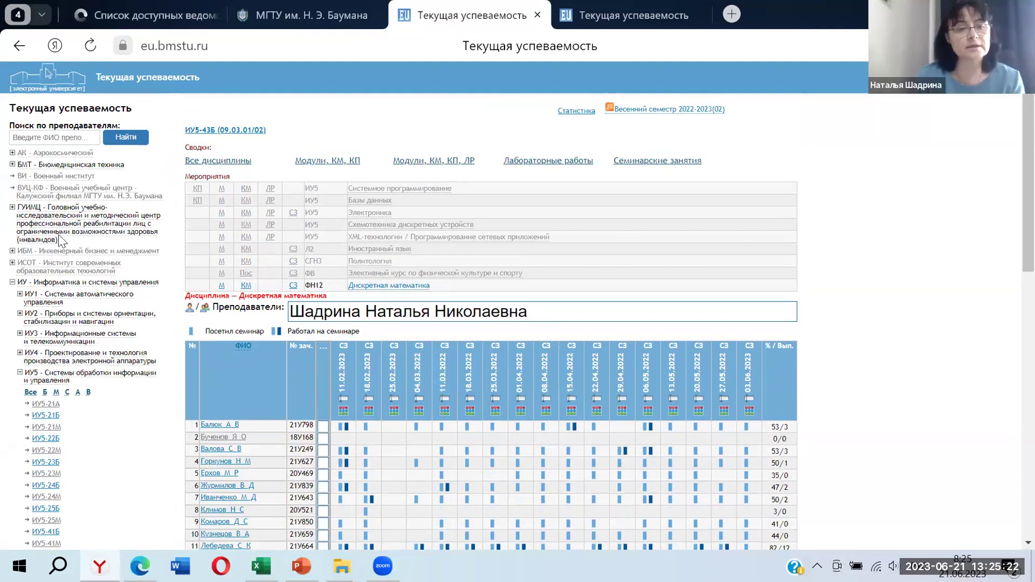
{"action": "scroll", "coordinate": [141, 209], "scroll_direction": "down", "scroll_amount": 2}
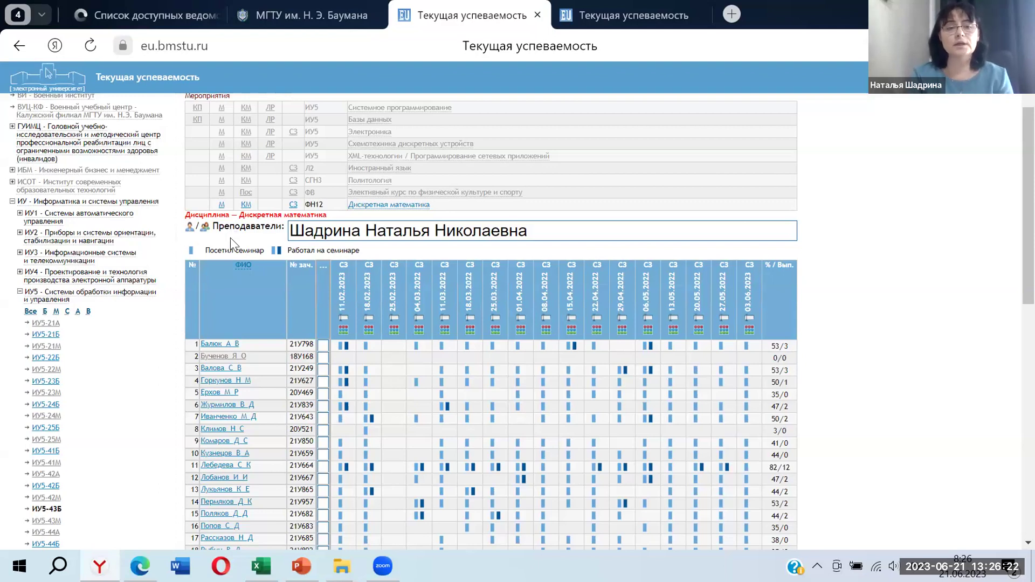
{"action": "scroll", "coordinate": [113, 240], "scroll_direction": "down", "scroll_amount": 1}
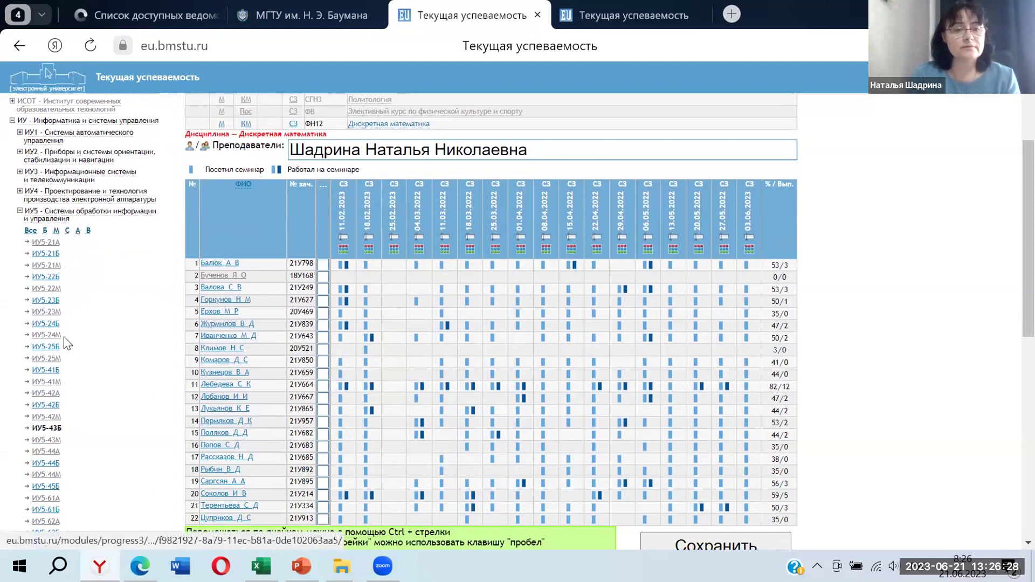
{"action": "scroll", "coordinate": [64, 342], "scroll_direction": "down", "scroll_amount": 3}
{"action": "scroll", "coordinate": [64, 343], "scroll_direction": "down", "scroll_amount": 1}
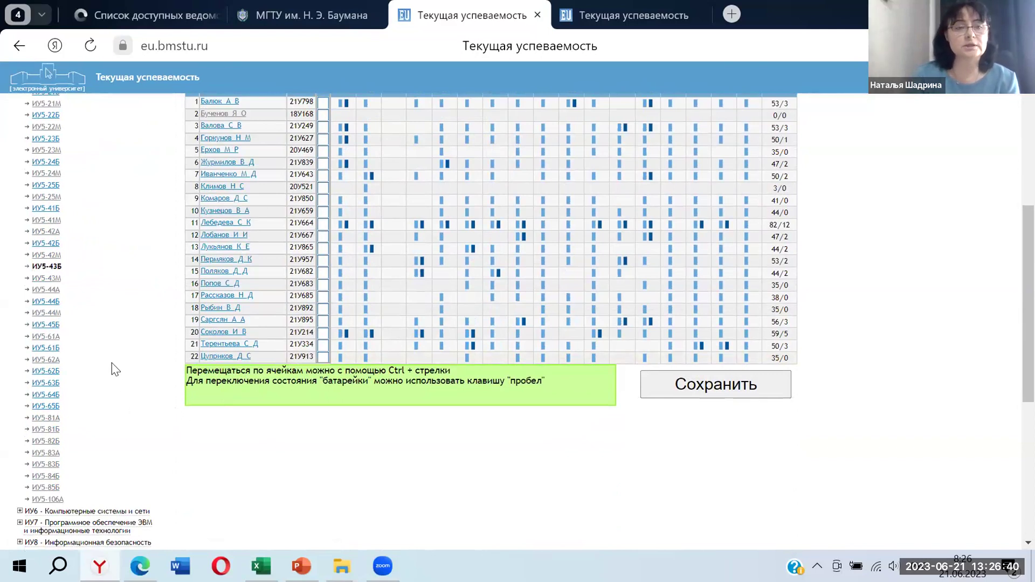
{"action": "scroll", "coordinate": [112, 364], "scroll_direction": "up", "scroll_amount": 2}
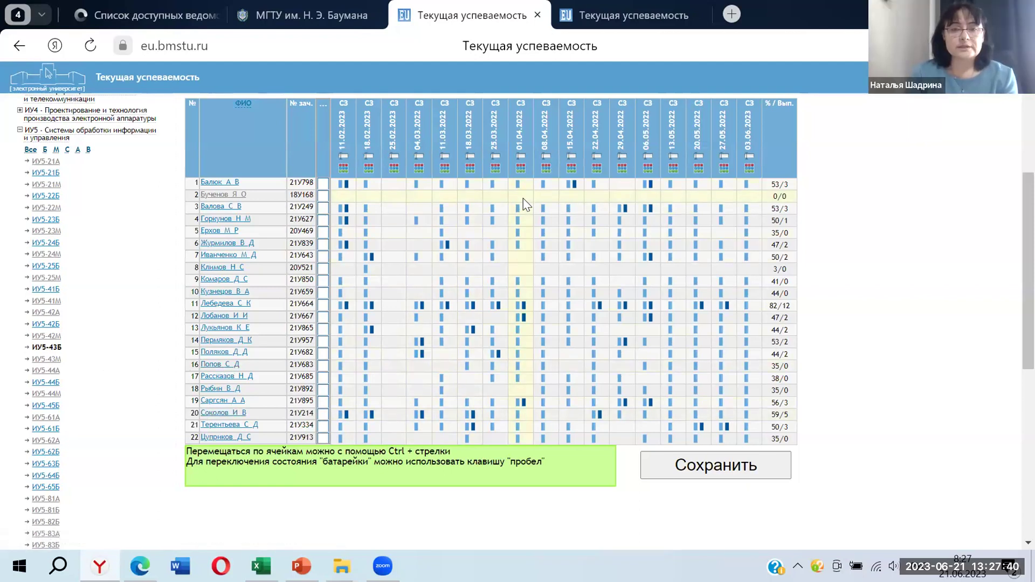
{"action": "scroll", "coordinate": [523, 199], "scroll_direction": "up", "scroll_amount": 2}
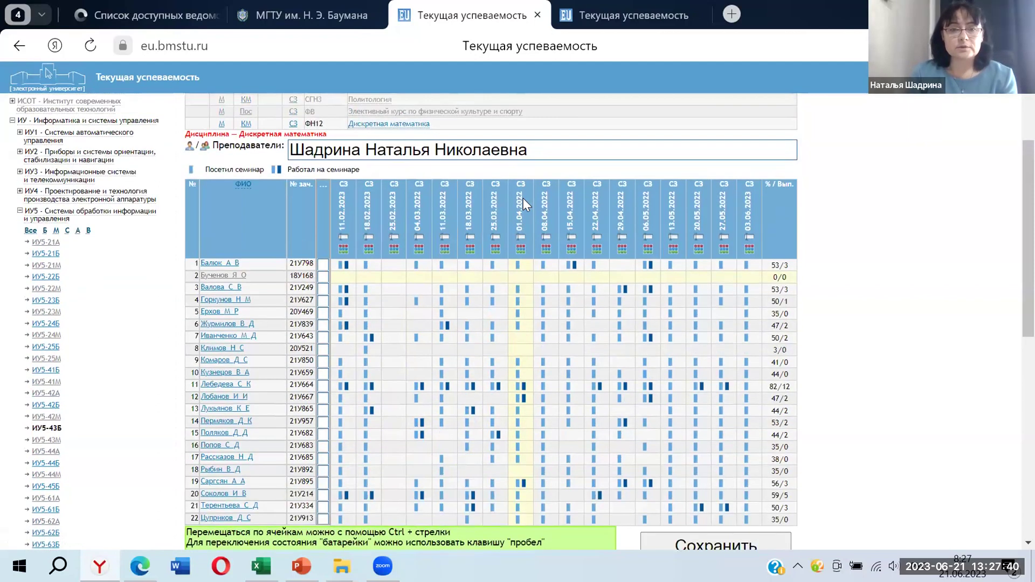
Expand the Дискретная математика course entry to show its sections and inspect the first student's seminar marks
{"action": "left_click", "coordinate": [380, 125]}
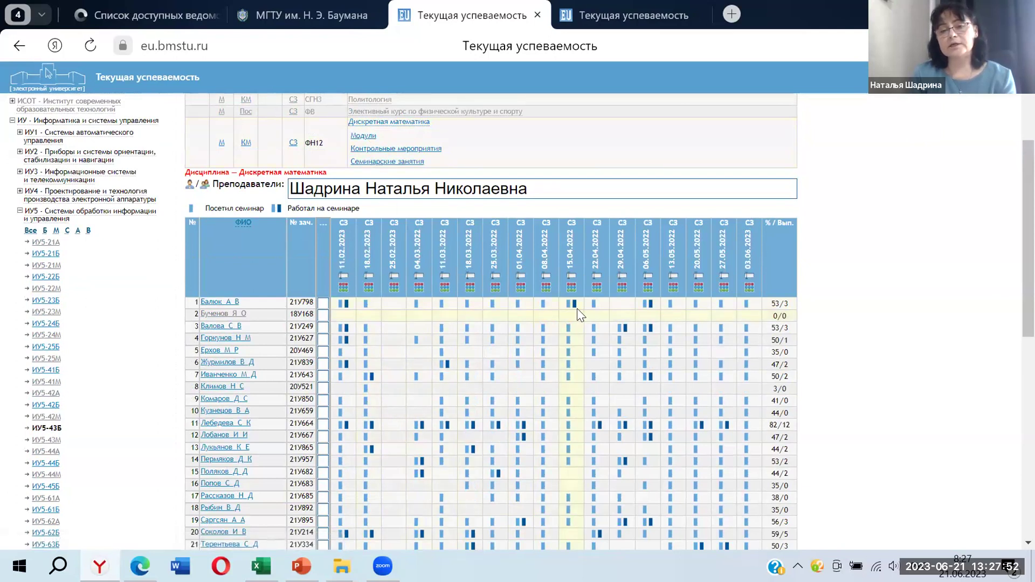
{"action": "mouse_move", "coordinate": [727, 303]}
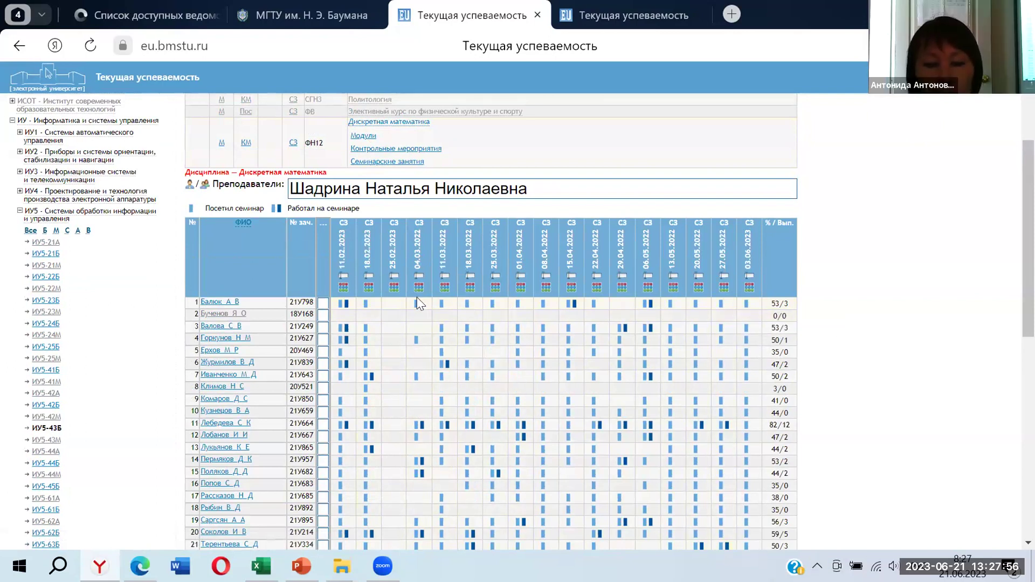
{"action": "mouse_move", "coordinate": [417, 308]}
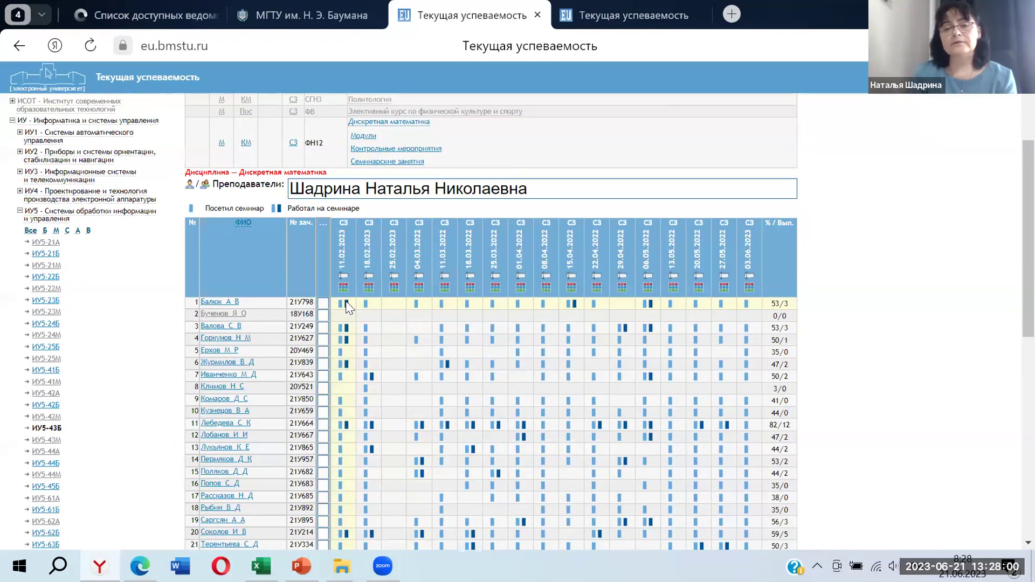
Open the Контрольные мероприятия table for Дискретная математика and examine the homework and РК marks of group ИУ5-43Б
{"action": "mouse_move", "coordinate": [346, 307]}
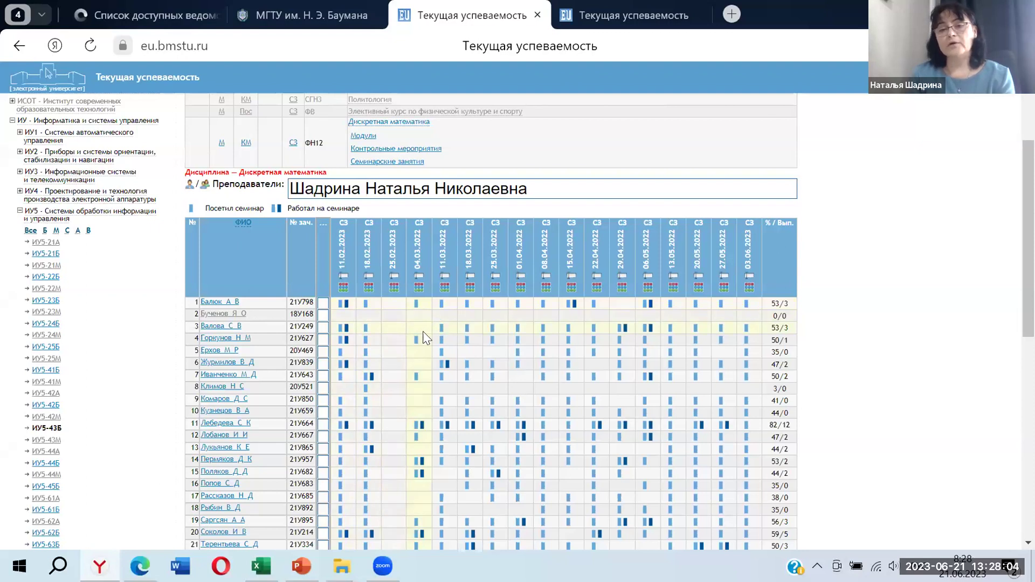
{"action": "mouse_move", "coordinate": [525, 358]}
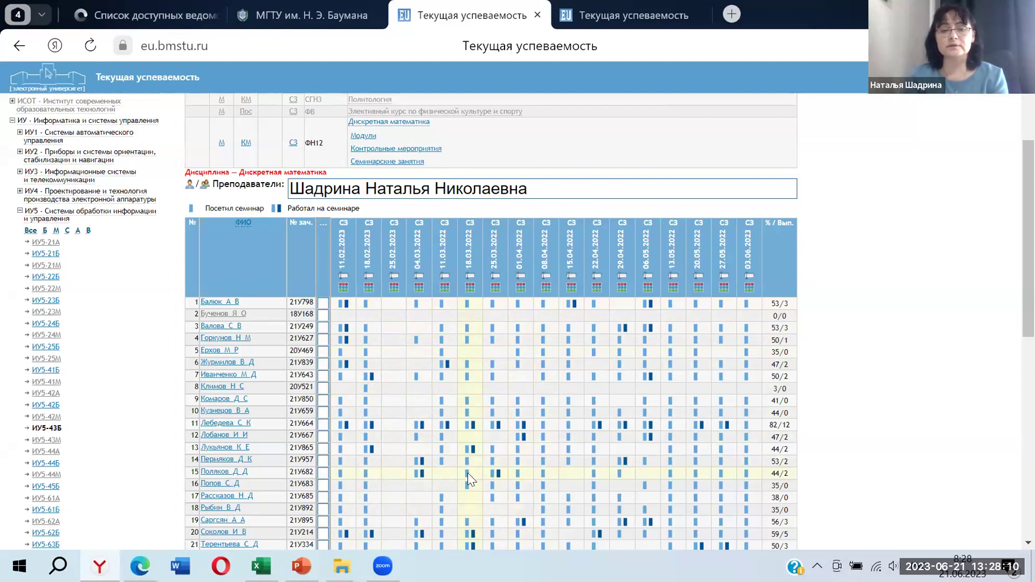
{"action": "mouse_move", "coordinate": [704, 422]}
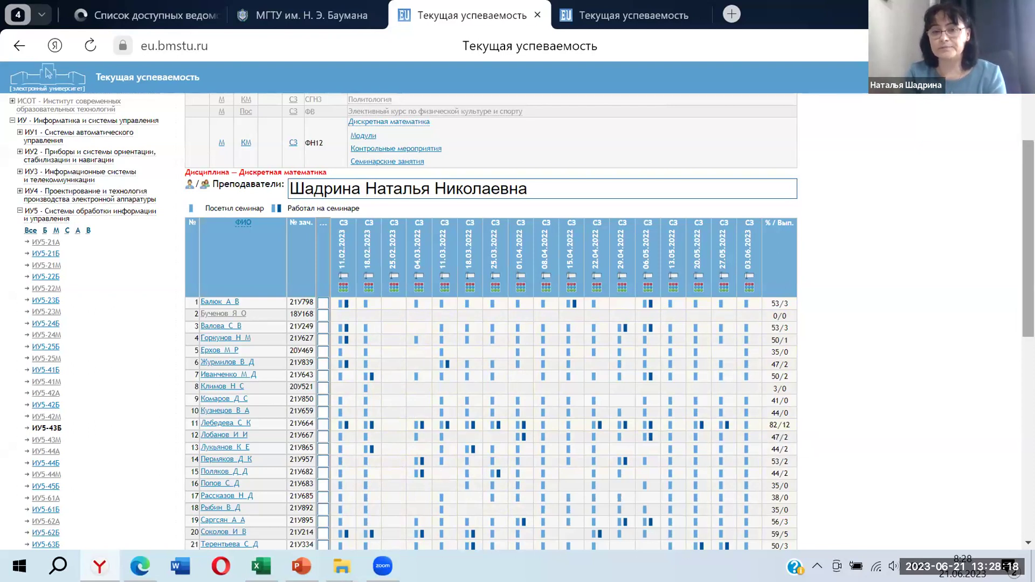
{"action": "left_click", "coordinate": [388, 148]}
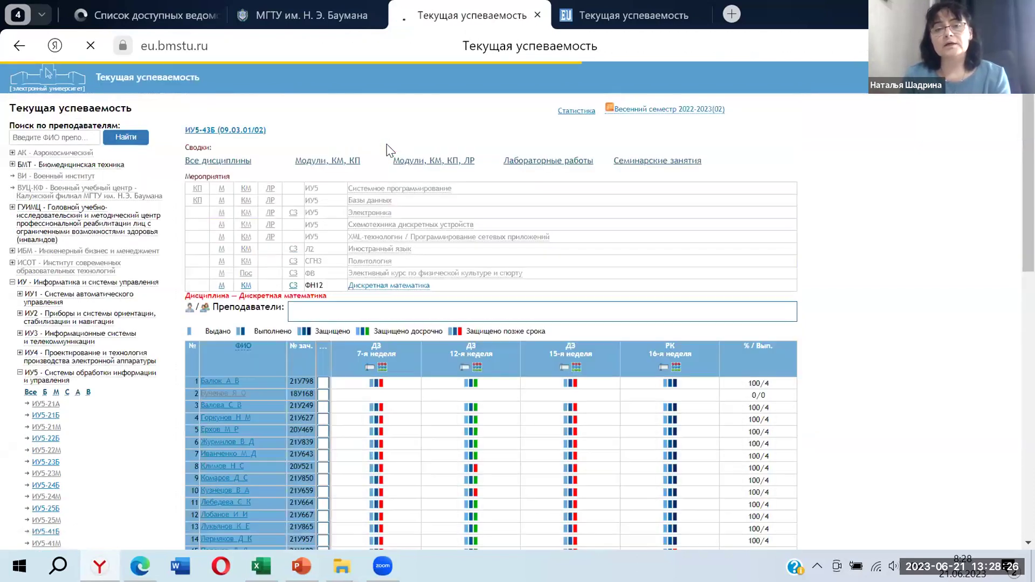
{"action": "scroll", "coordinate": [593, 289], "scroll_direction": "down", "scroll_amount": 2}
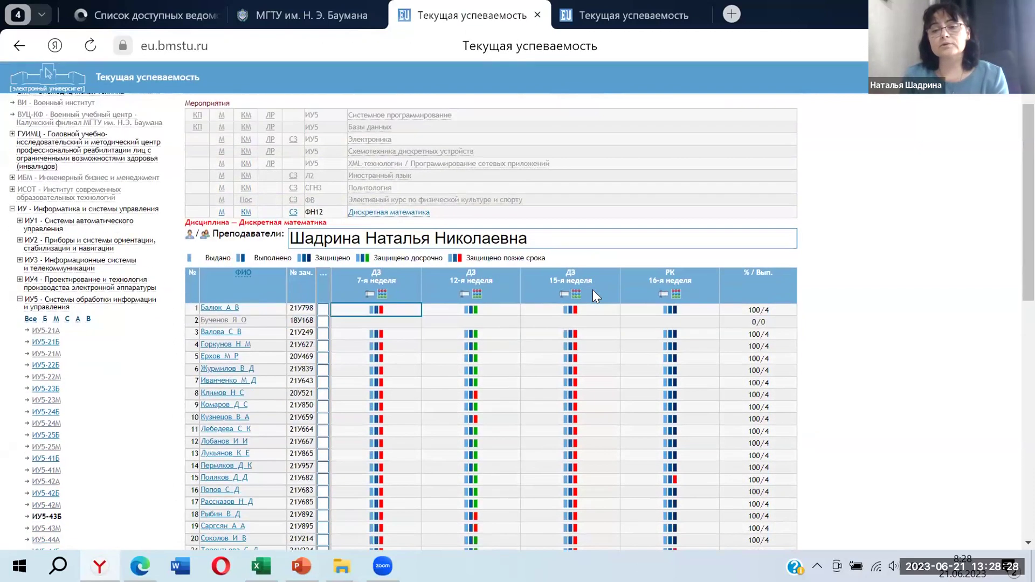
{"action": "scroll", "coordinate": [593, 289], "scroll_direction": "down", "scroll_amount": 1}
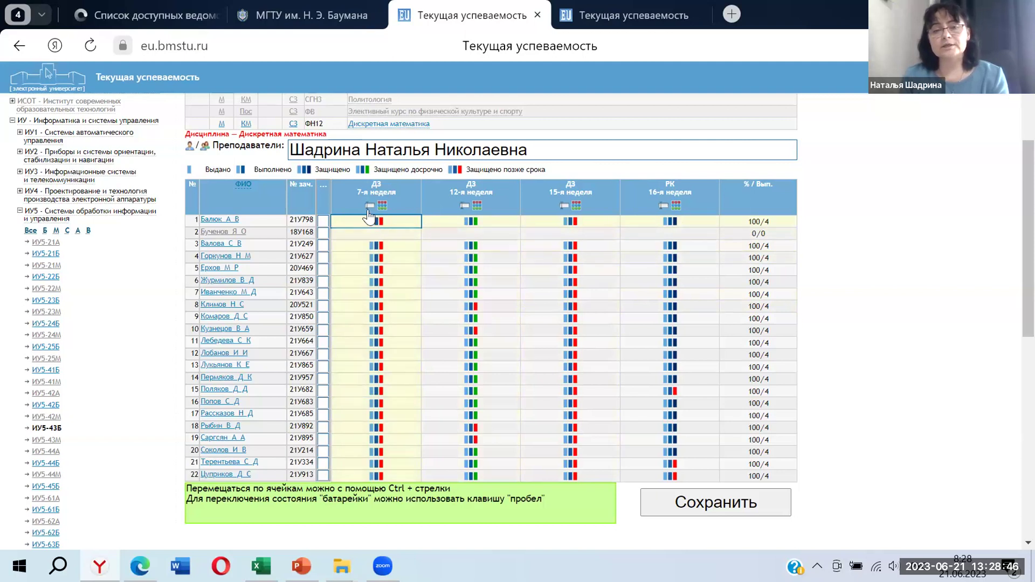
{"action": "mouse_move", "coordinate": [367, 218]}
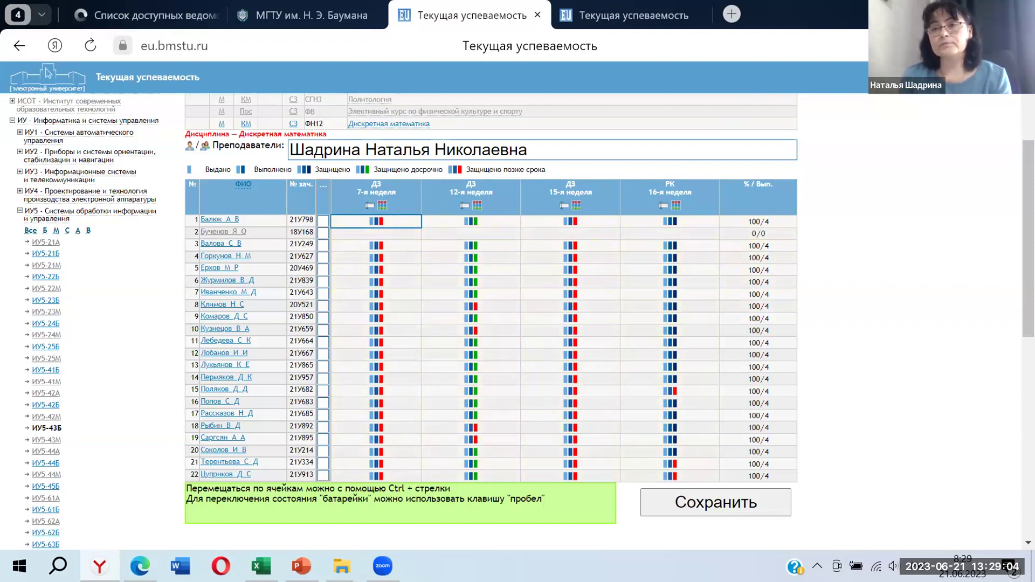
Shrink the browser to a smaller window and close the Практика 1.1 PDF window behind it
{"action": "left_click", "coordinate": [980, 15]}
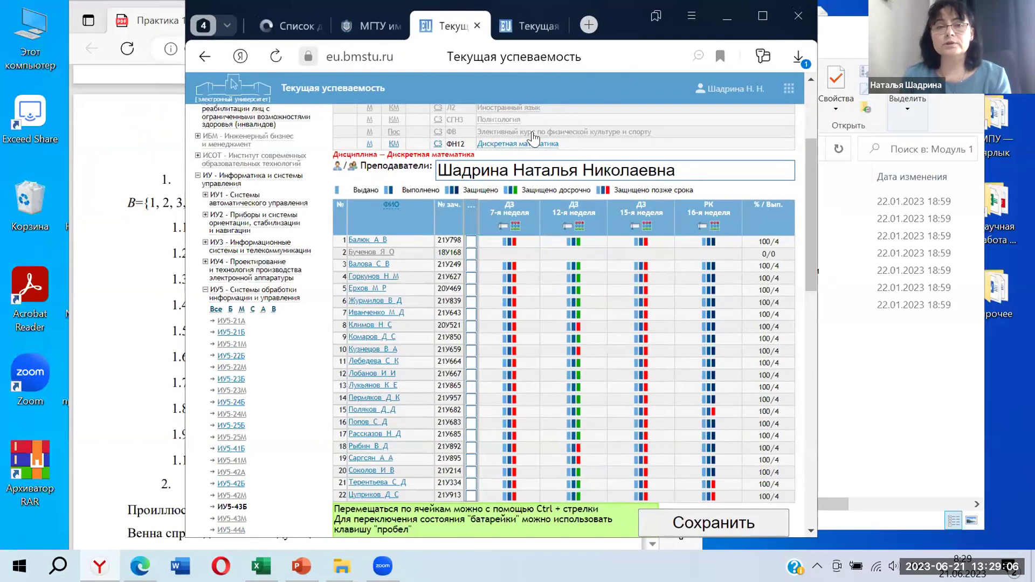
{"action": "left_click_drag", "start_coordinate": [533, 131], "coordinate": [593, 77]}
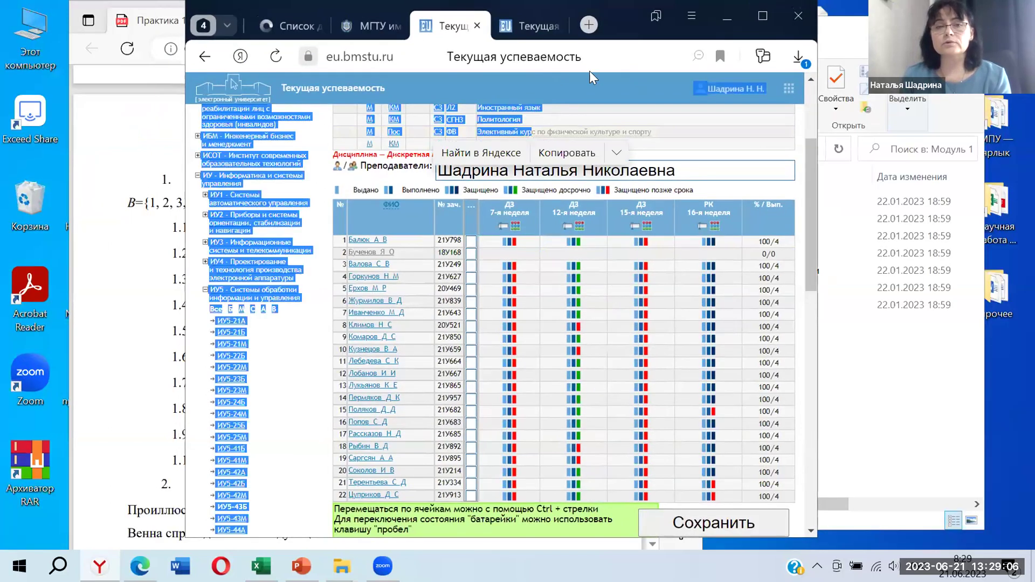
{"action": "left_click", "coordinate": [88, 19]}
{"action": "left_click_drag", "start_coordinate": [88, 19], "coordinate": [2, 11]}
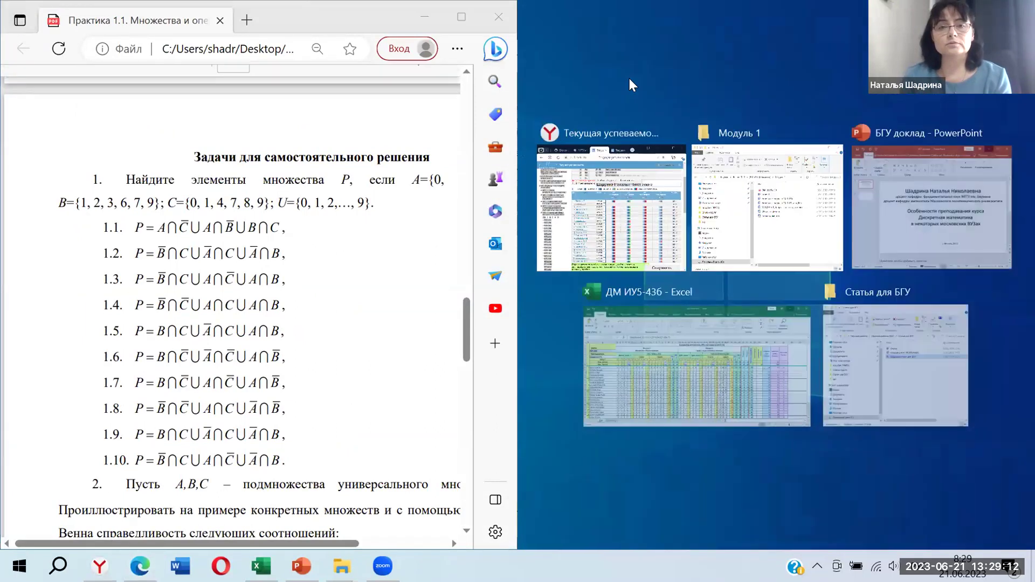
{"action": "left_click", "coordinate": [434, 111]}
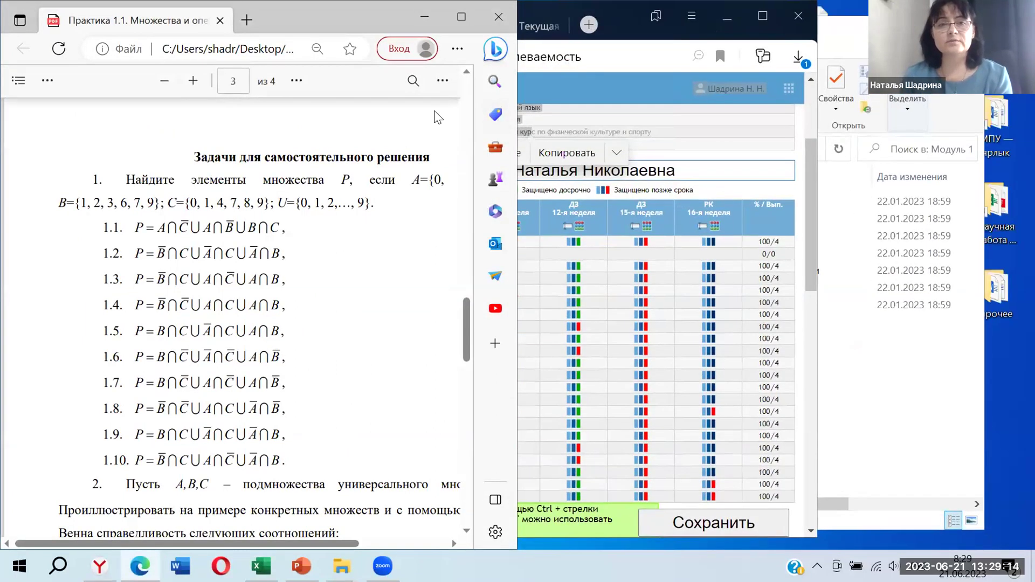
{"action": "left_click", "coordinate": [493, 27]}
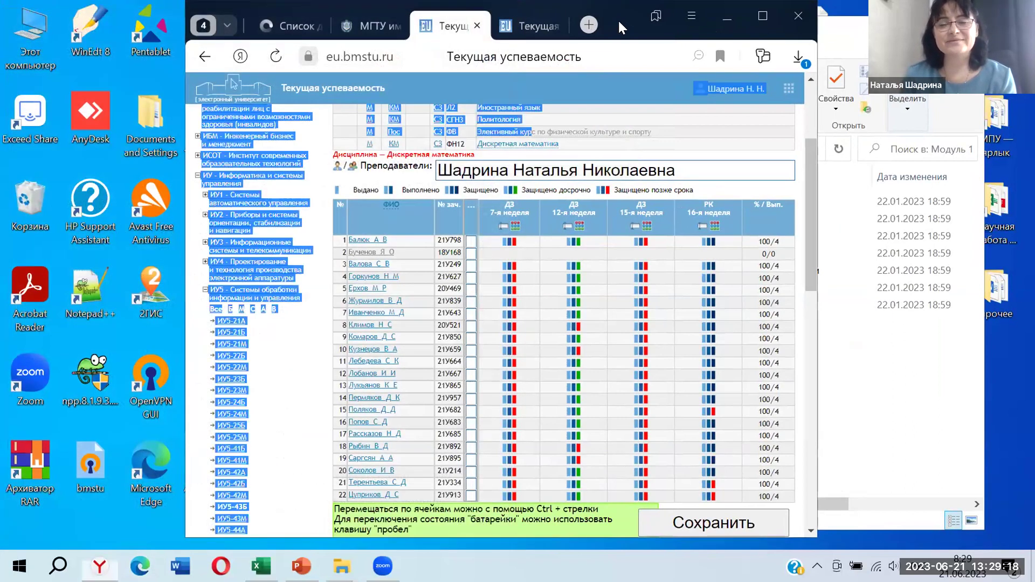
Uncover the desktop, bring up the ДМ ИУ5-43б workbook and review the students' module scores on the ДМ sheet
{"action": "left_click_drag", "start_coordinate": [619, 22], "coordinate": [548, 225]}
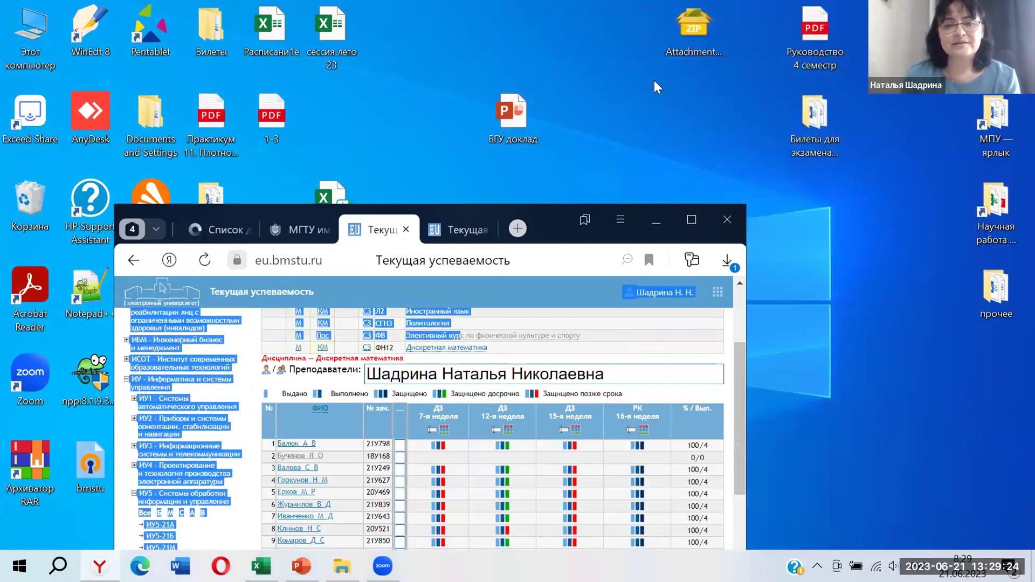
{"action": "left_click", "coordinate": [321, 198]}
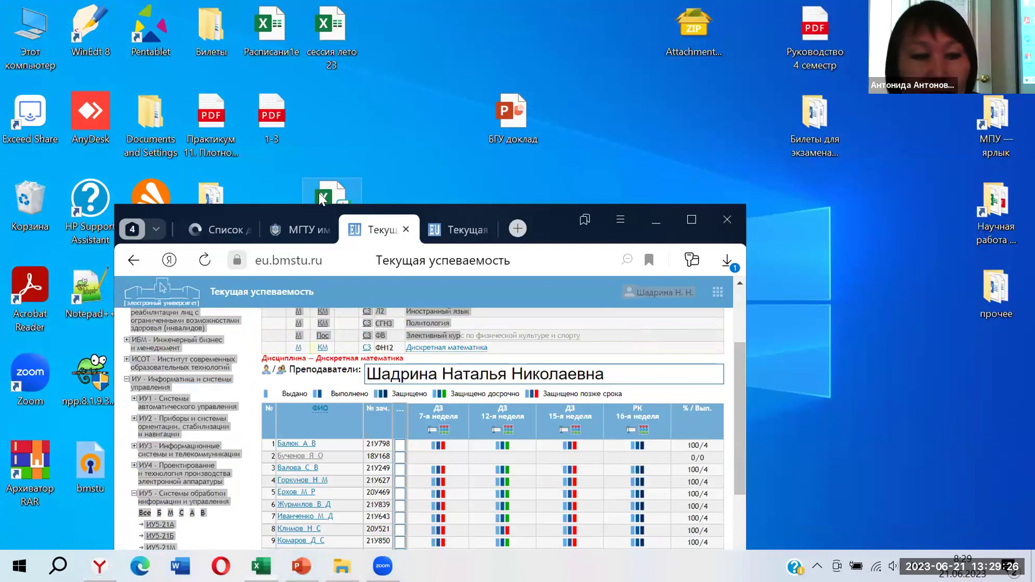
{"action": "double_click", "coordinate": [322, 199]}
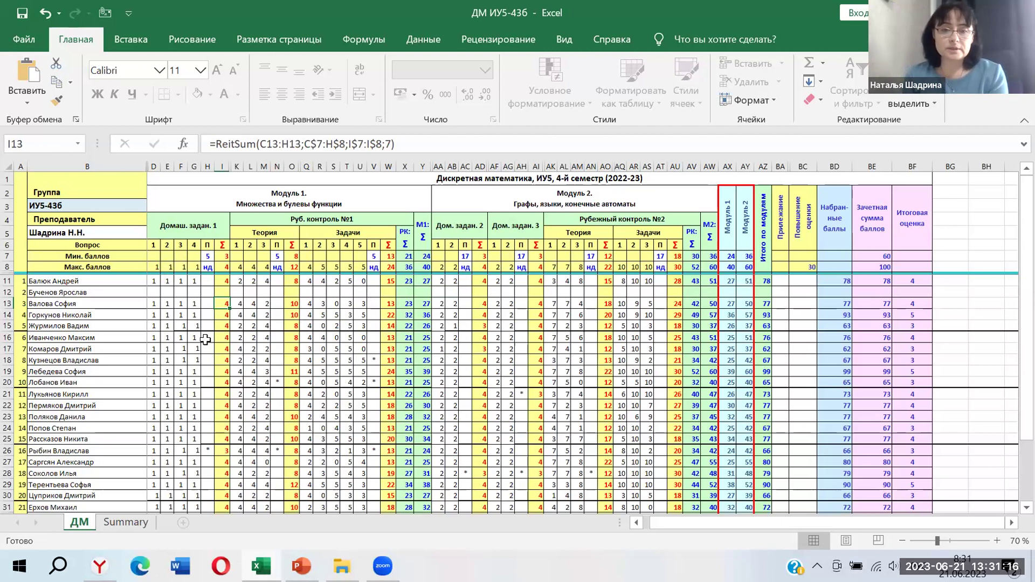
{"action": "scroll", "coordinate": [214, 356], "scroll_direction": "down", "scroll_amount": 1}
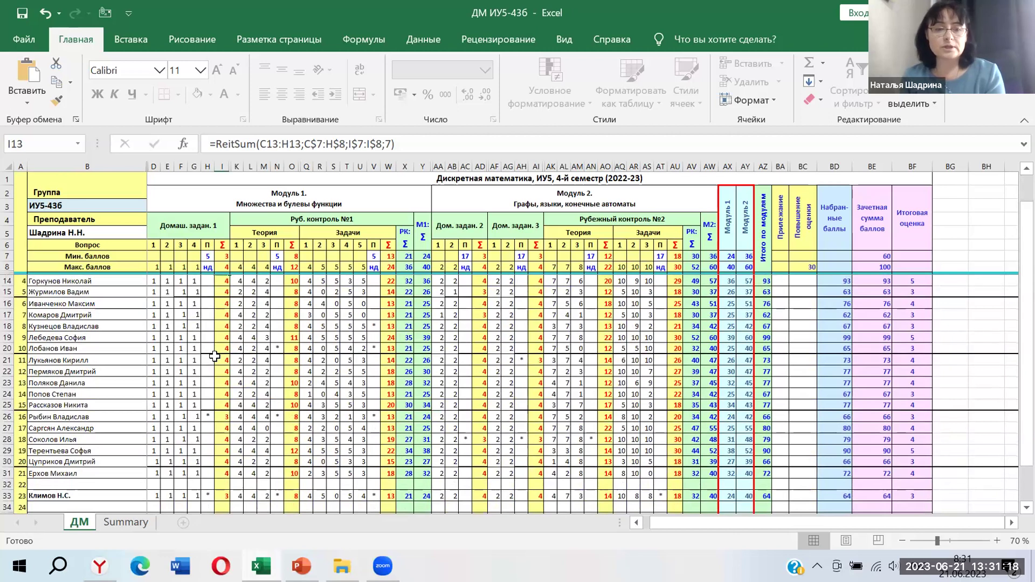
{"action": "scroll", "coordinate": [214, 356], "scroll_direction": "up", "scroll_amount": 1}
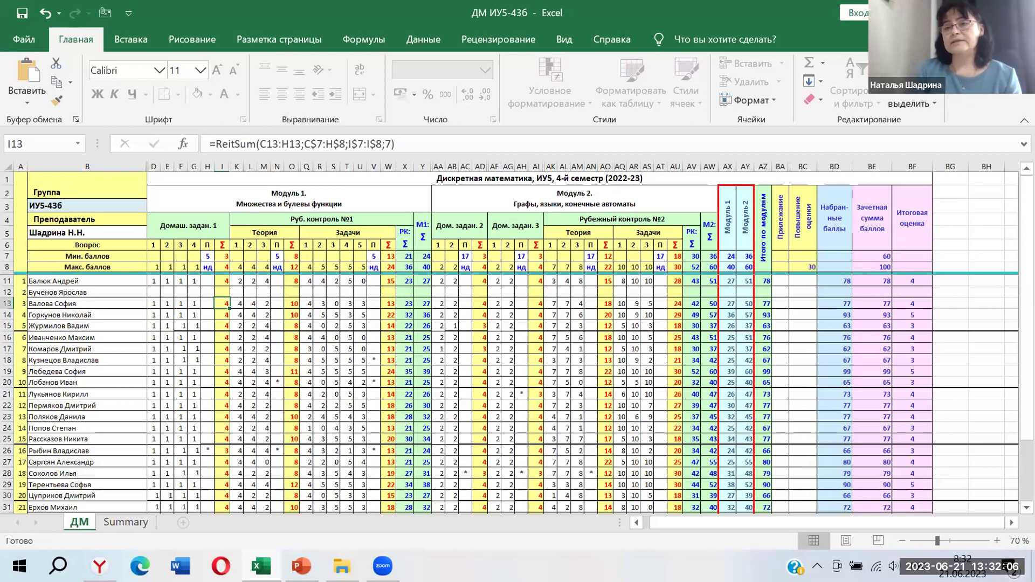
{"action": "key", "text": "super+Down"}
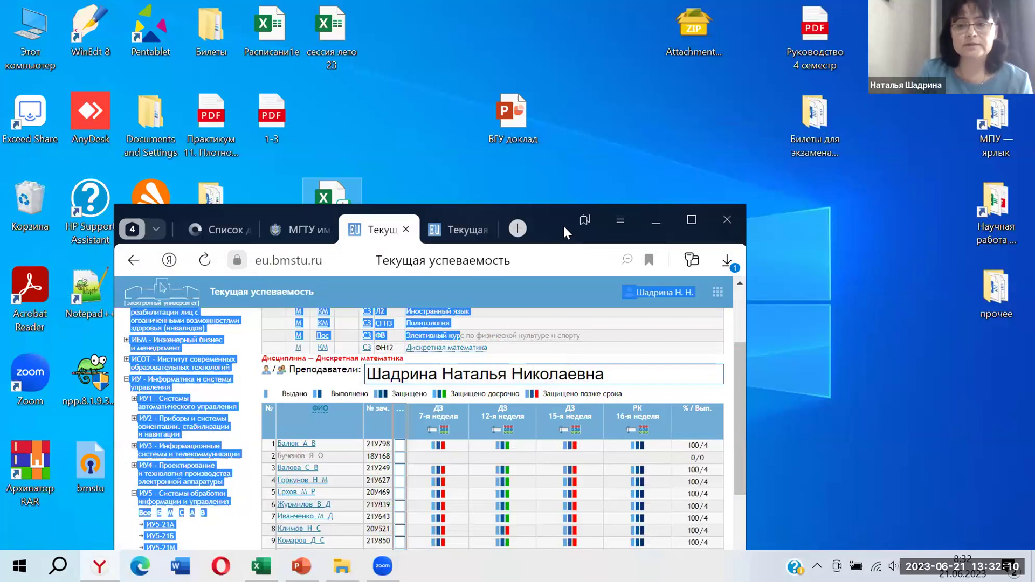
Switch to File Explorer and browse from Бауман through Весна 2023, ДМ 2023 and Лекции 2015 to the tex folder inside lecture01_set
{"action": "left_click_drag", "start_coordinate": [564, 225], "coordinate": [602, 101]}
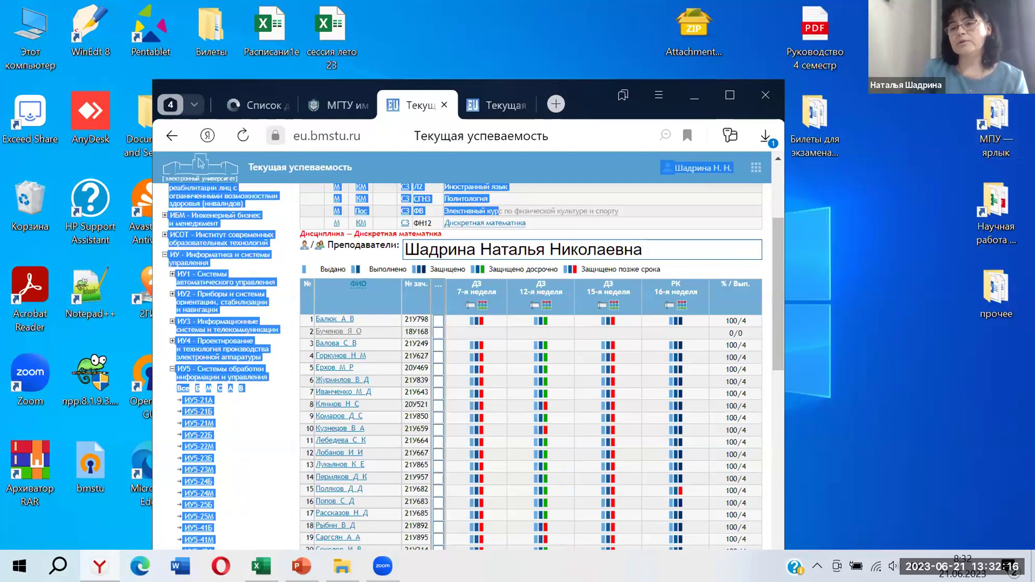
{"action": "left_click", "coordinate": [342, 566]}
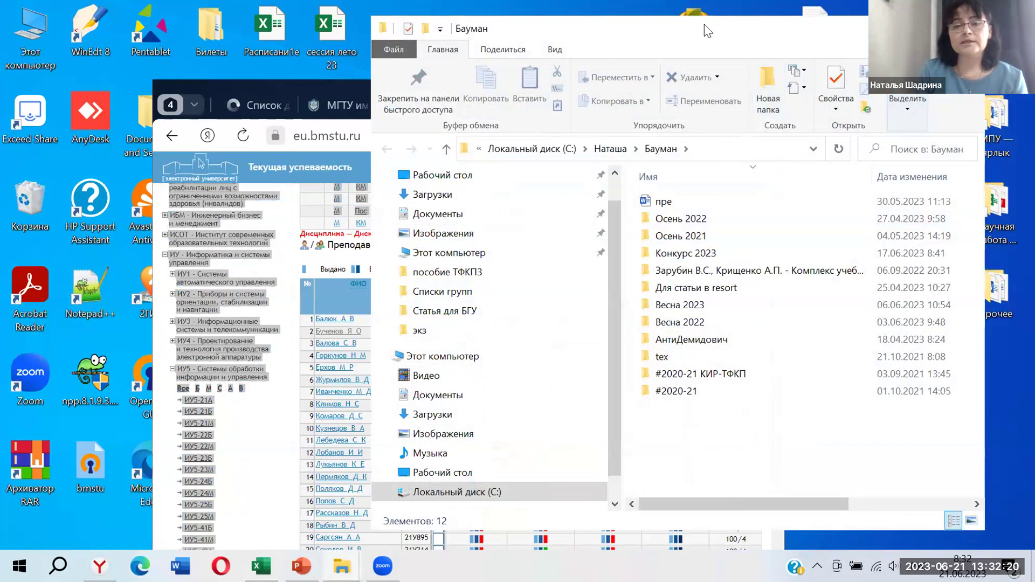
{"action": "left_click_drag", "start_coordinate": [704, 25], "coordinate": [404, 43]}
{"action": "double_click", "coordinate": [383, 323]}
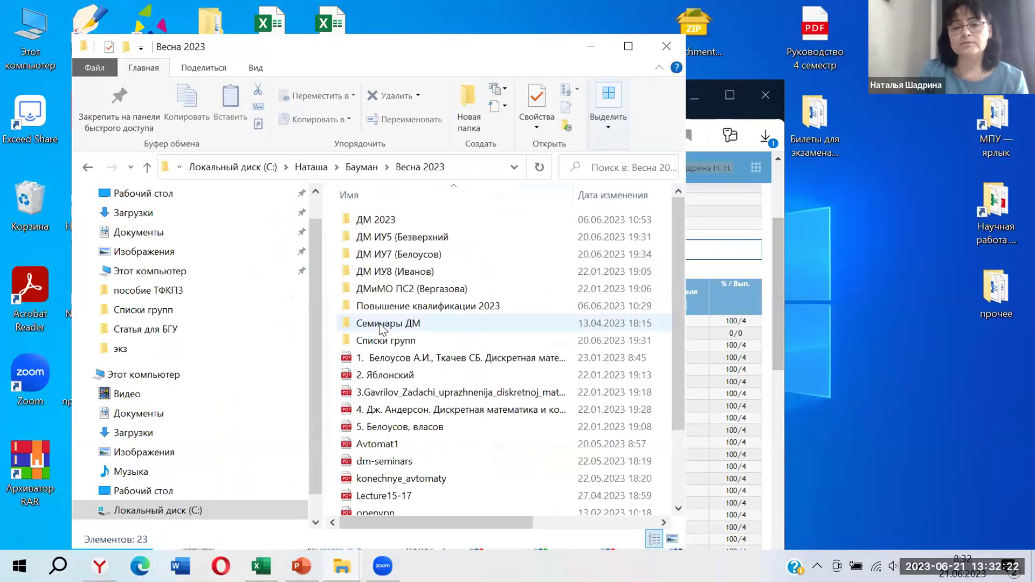
{"action": "double_click", "coordinate": [412, 220]}
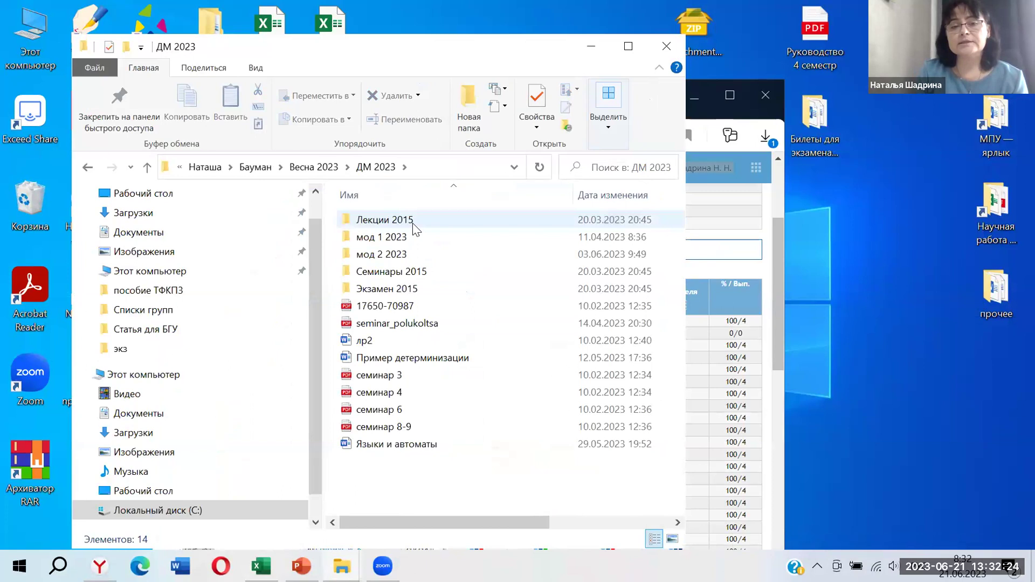
{"action": "double_click", "coordinate": [414, 221]}
{"action": "double_click", "coordinate": [413, 221]}
{"action": "left_click", "coordinate": [413, 221]}
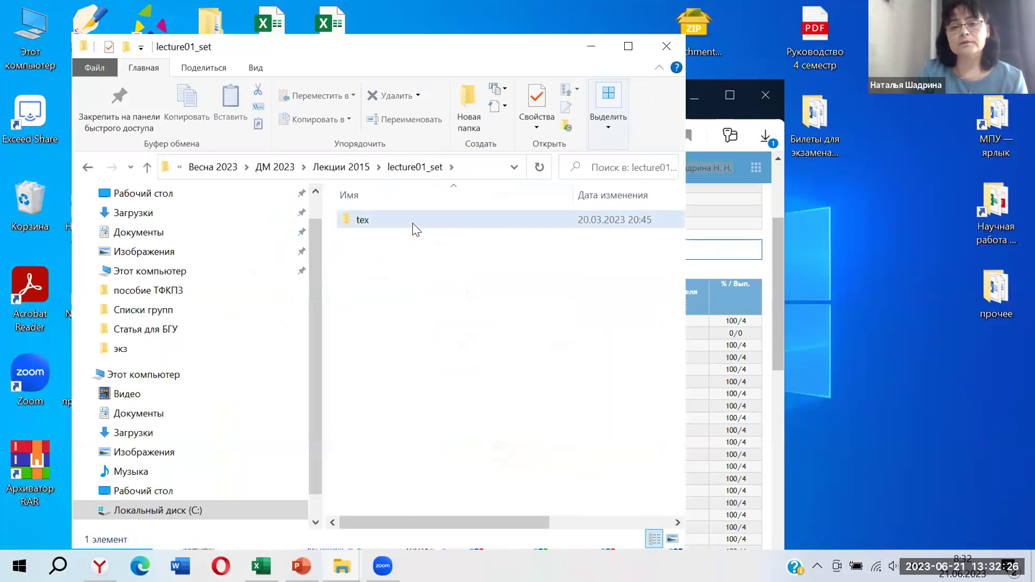
{"action": "double_click", "coordinate": [416, 229]}
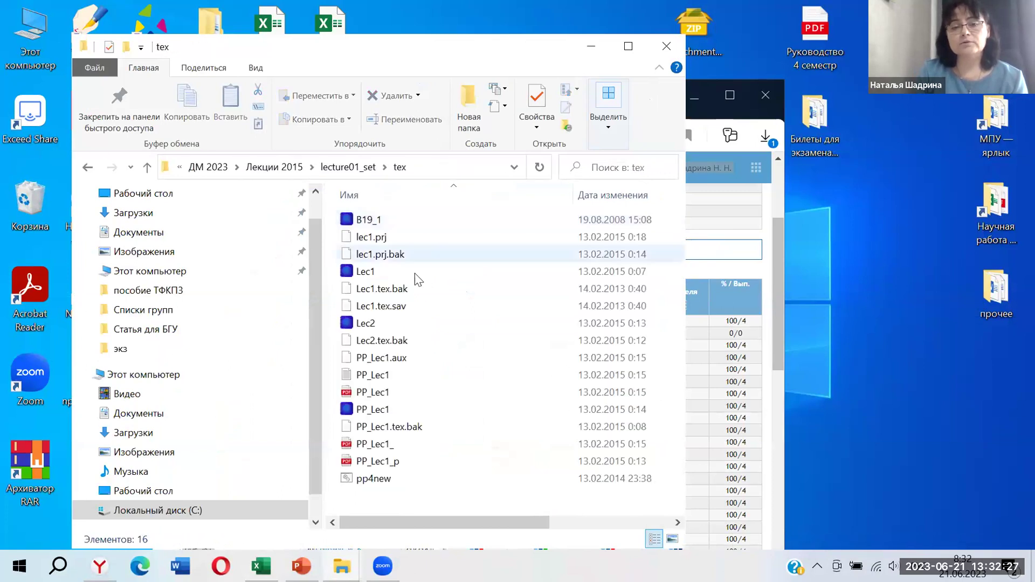
Open the PP_Lec1 PDF lecture from the tex folder
{"action": "double_click", "coordinate": [384, 410]}
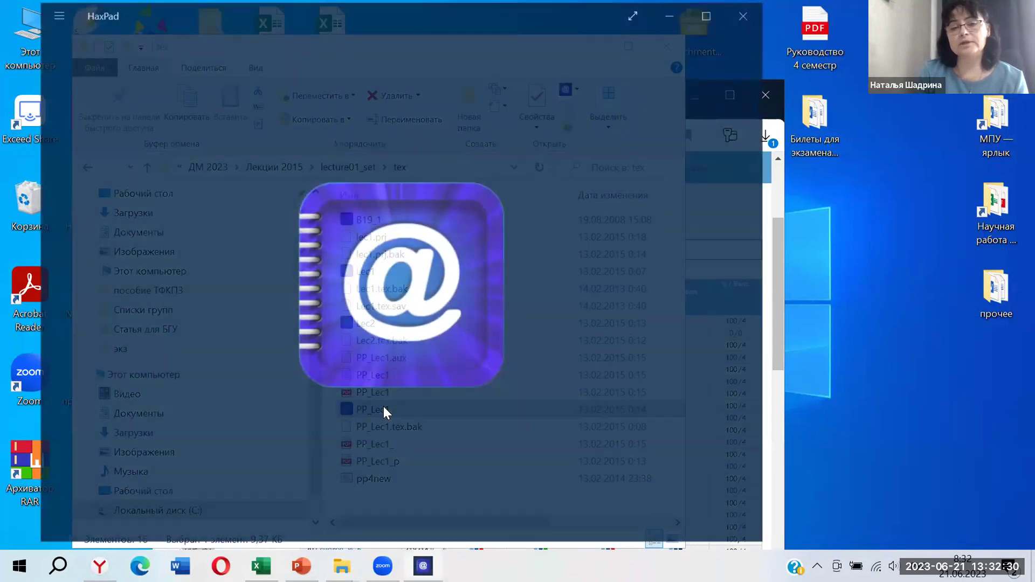
{"action": "left_click", "coordinate": [745, 14]}
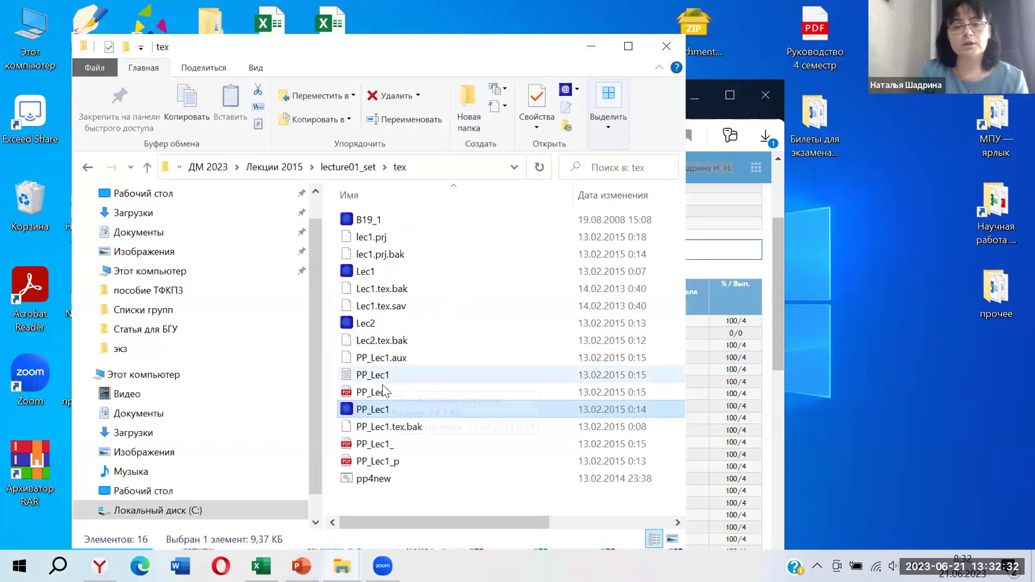
{"action": "left_click", "coordinate": [375, 394]}
{"action": "double_click", "coordinate": [376, 395]}
Skim the PP_Lec1 slides on sets, logic and set operation identities, and close the lecture and its folder window
{"action": "scroll", "coordinate": [366, 274], "scroll_direction": "down", "scroll_amount": 10}
{"action": "scroll", "coordinate": [365, 273], "scroll_direction": "down", "scroll_amount": 15}
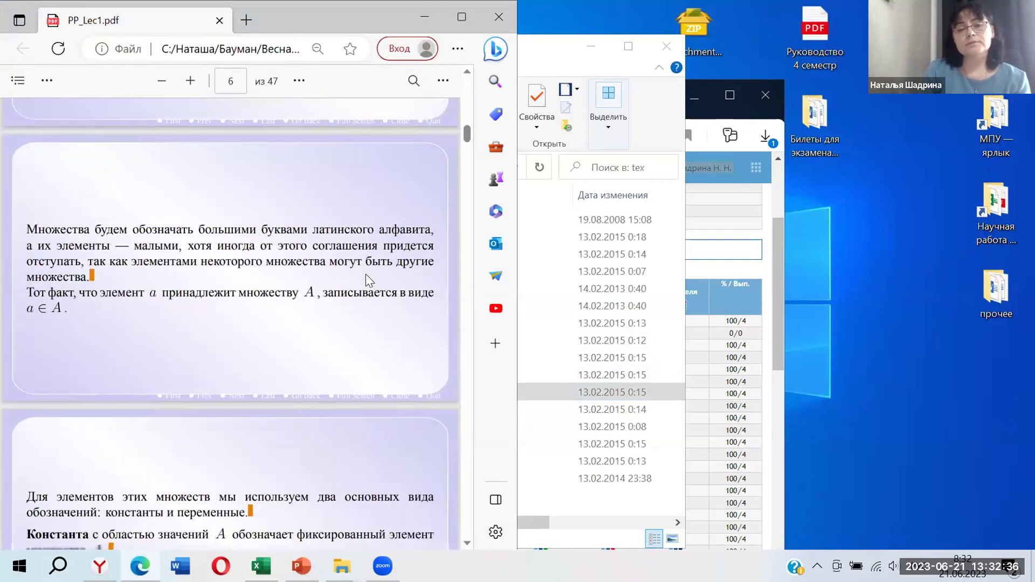
{"action": "scroll", "coordinate": [364, 278], "scroll_direction": "down", "scroll_amount": 20}
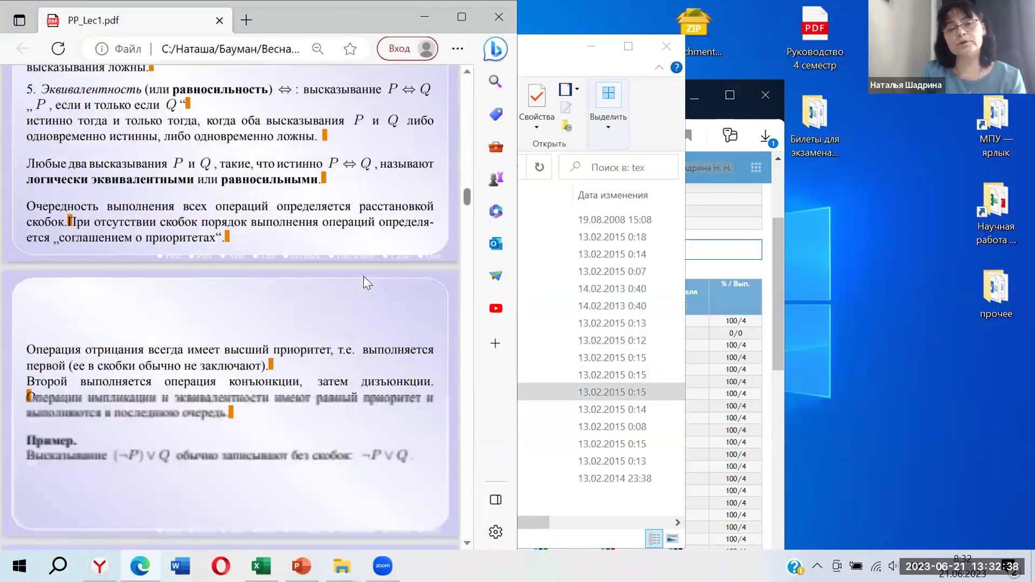
{"action": "scroll", "coordinate": [364, 279], "scroll_direction": "down", "scroll_amount": 15}
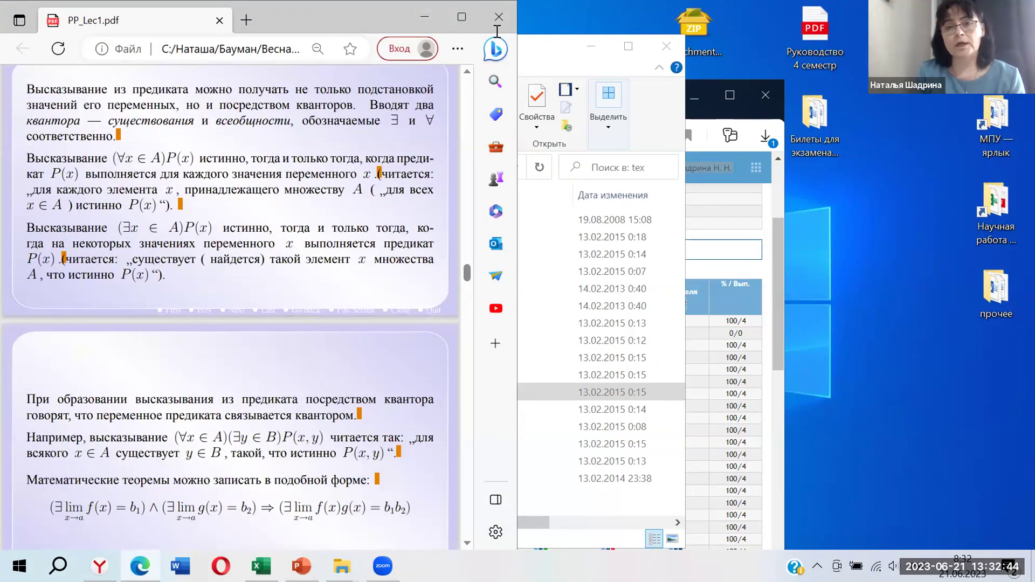
{"action": "scroll", "coordinate": [500, 33], "scroll_direction": "down", "scroll_amount": 5}
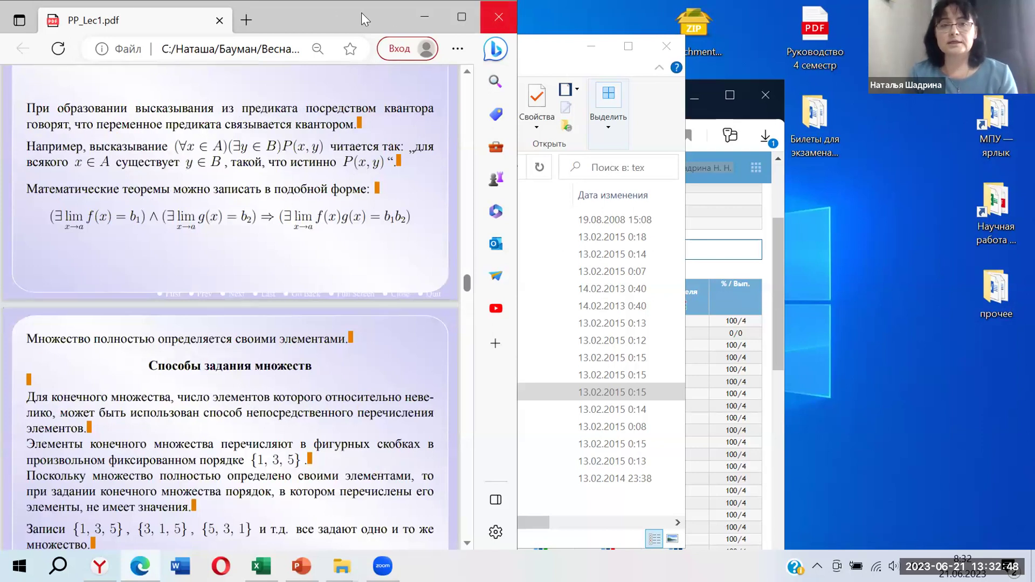
{"action": "left_click_drag", "start_coordinate": [361, 12], "coordinate": [388, 12]}
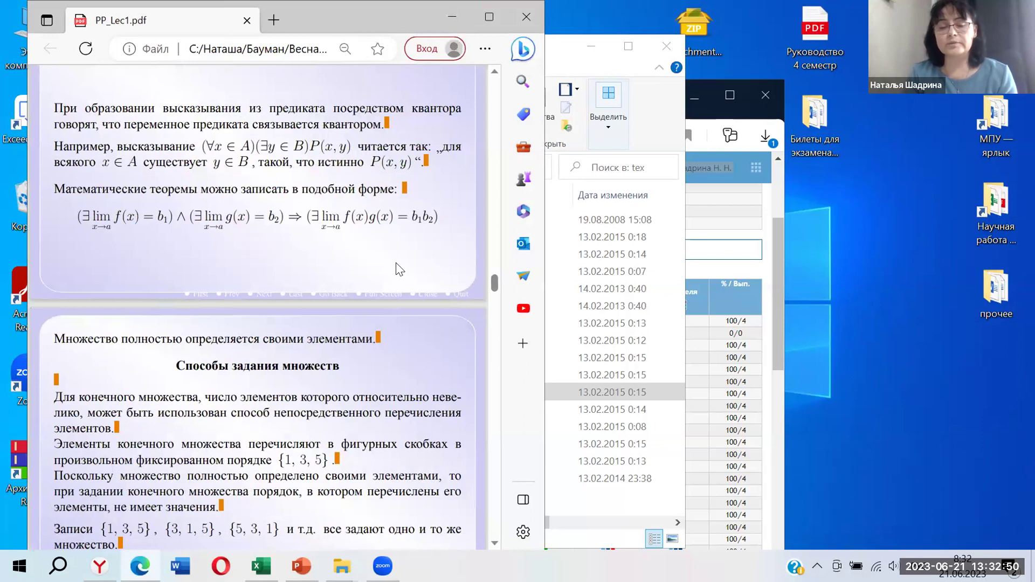
{"action": "scroll", "coordinate": [313, 397], "scroll_direction": "down", "scroll_amount": 3}
{"action": "scroll", "coordinate": [312, 397], "scroll_direction": "down", "scroll_amount": 20}
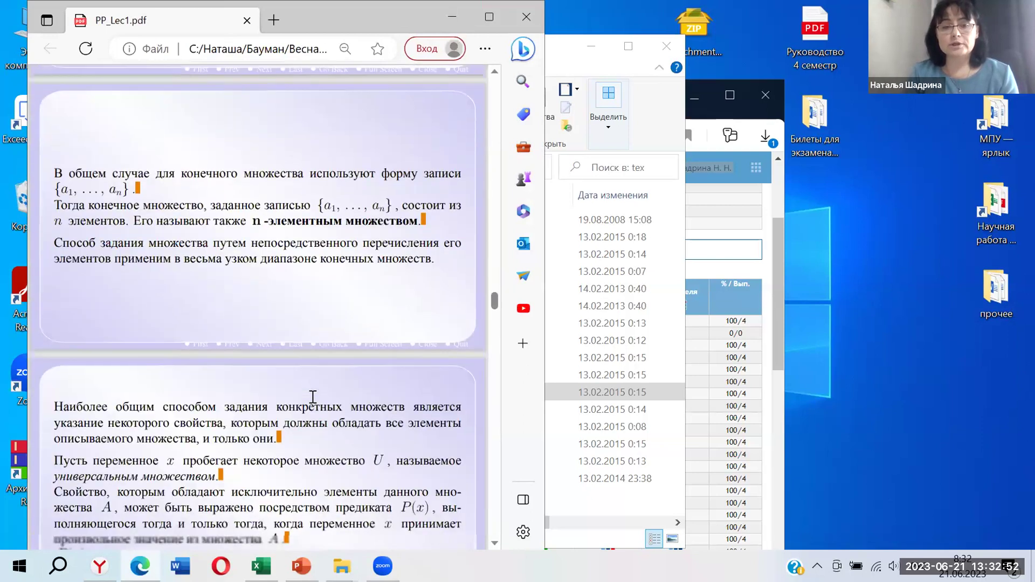
{"action": "scroll", "coordinate": [313, 397], "scroll_direction": "down", "scroll_amount": 15}
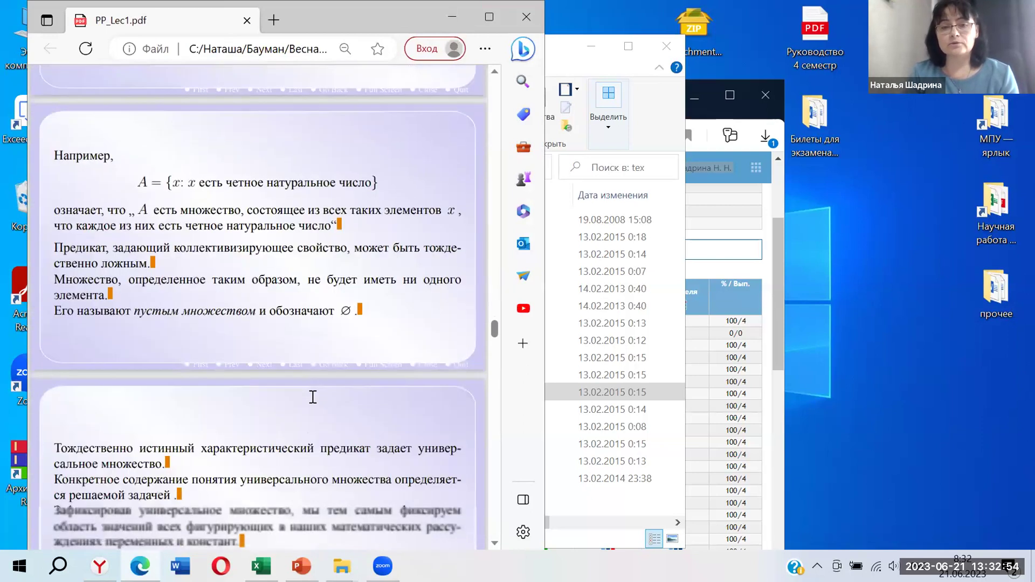
{"action": "scroll", "coordinate": [312, 397], "scroll_direction": "down", "scroll_amount": 10}
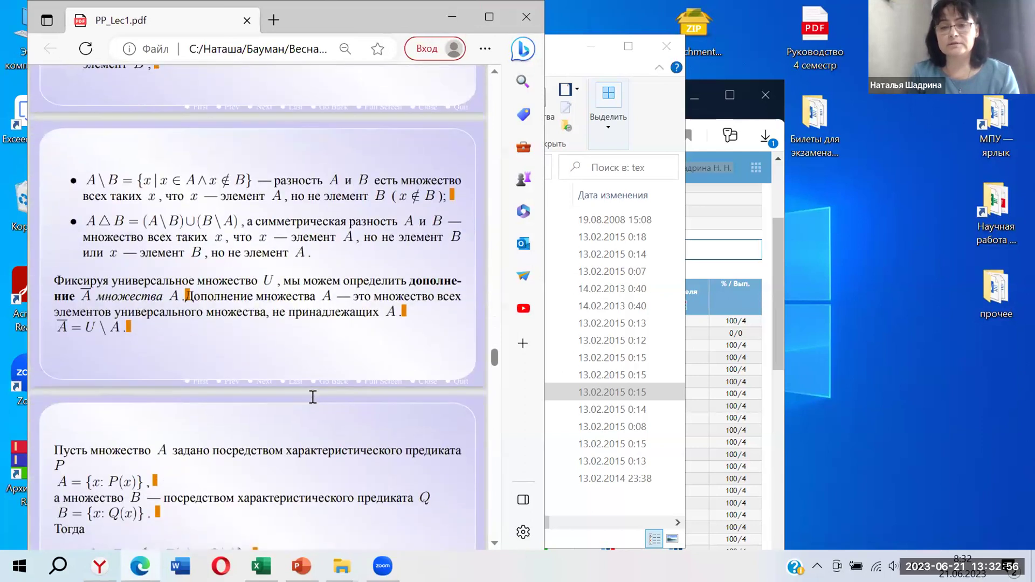
{"action": "scroll", "coordinate": [311, 397], "scroll_direction": "down", "scroll_amount": 10}
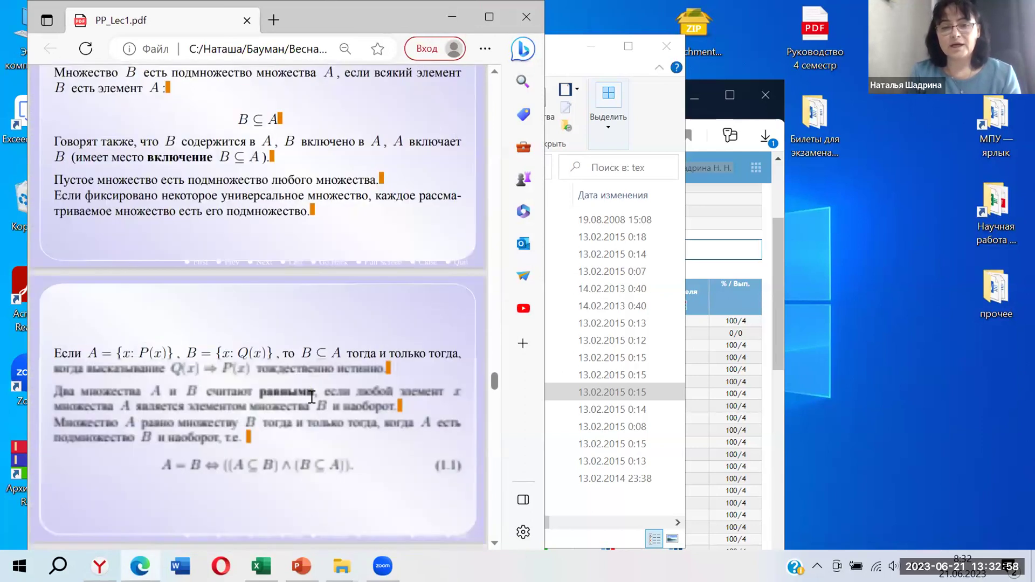
{"action": "scroll", "coordinate": [312, 398], "scroll_direction": "down", "scroll_amount": 12}
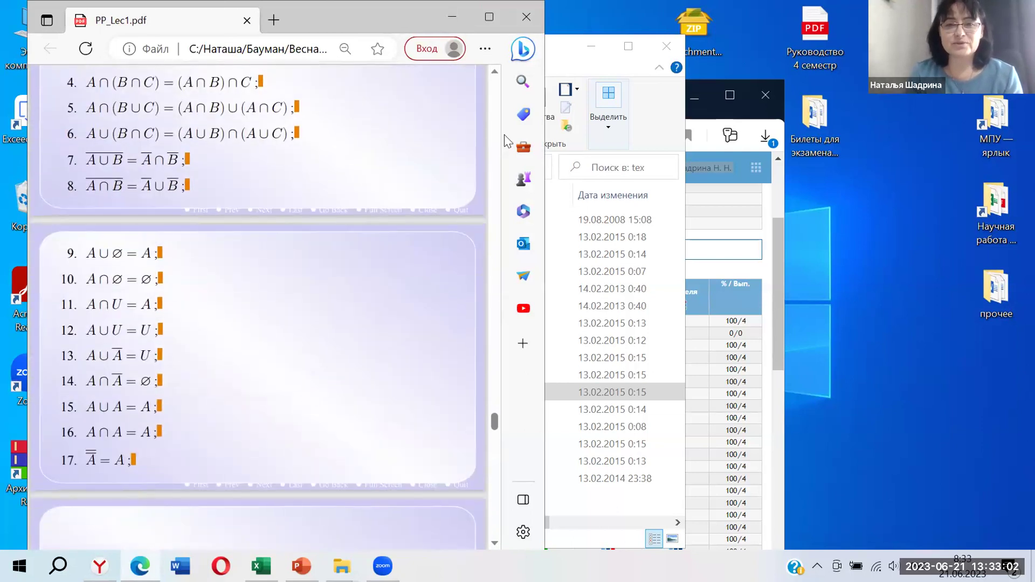
{"action": "left_click", "coordinate": [528, 18]}
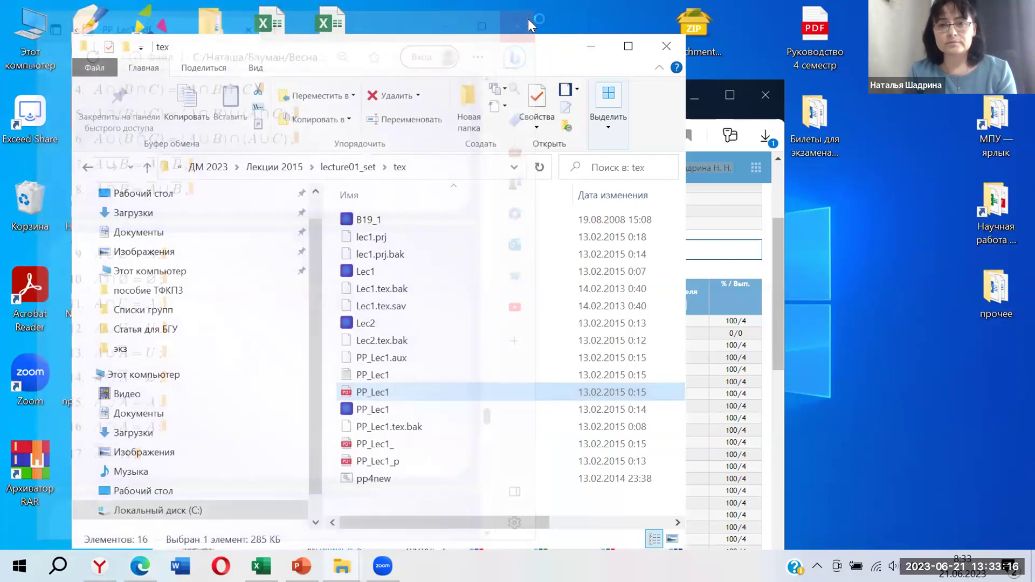
{"action": "left_click", "coordinate": [663, 48]}
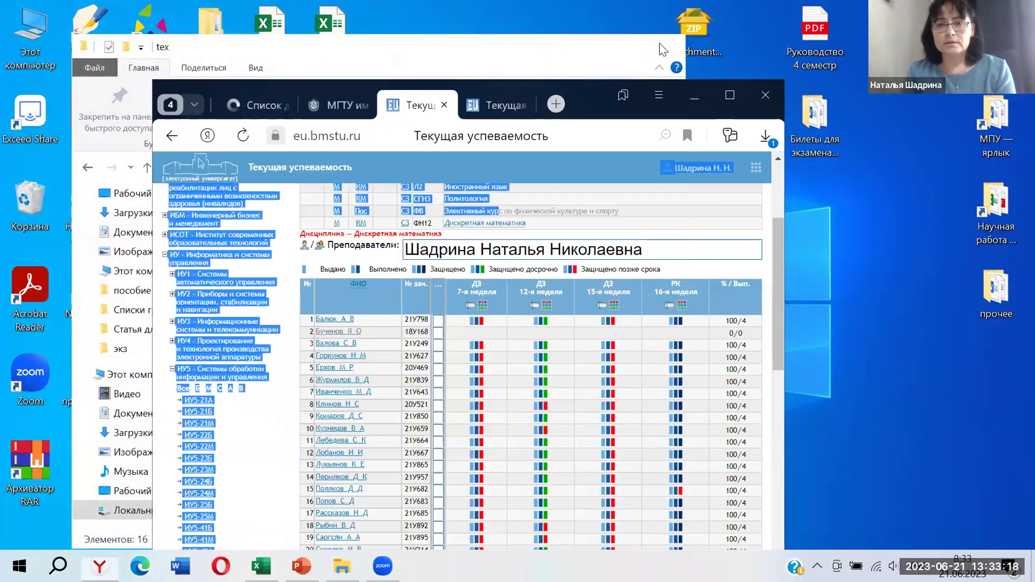